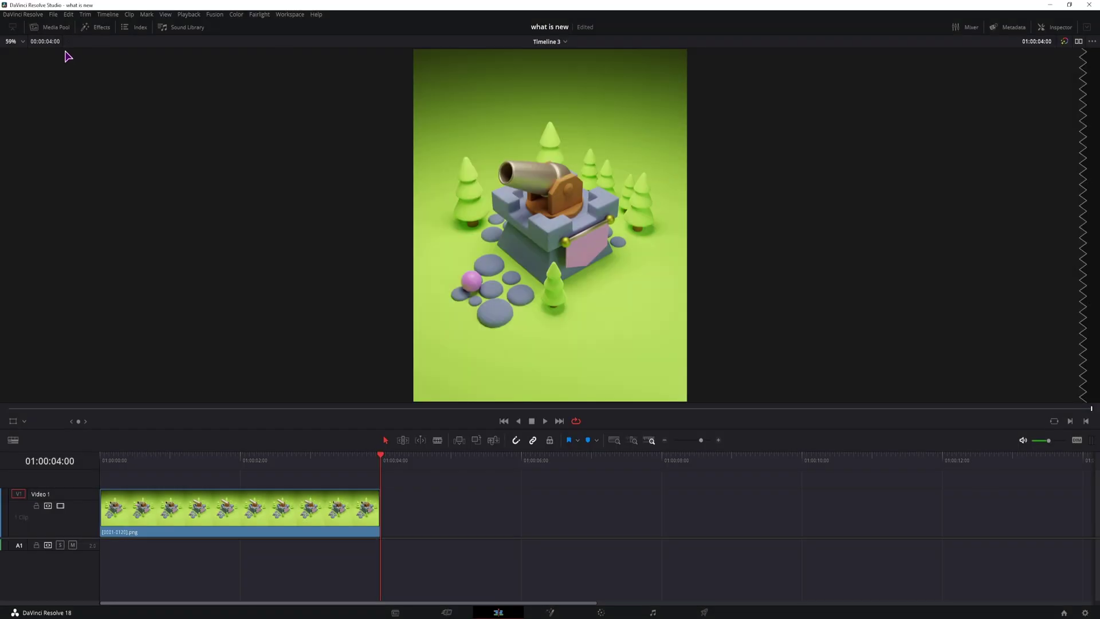
Try the Cannon fire clip after the PNG sequence on Video 1, then undo it.
left_click(53, 27)
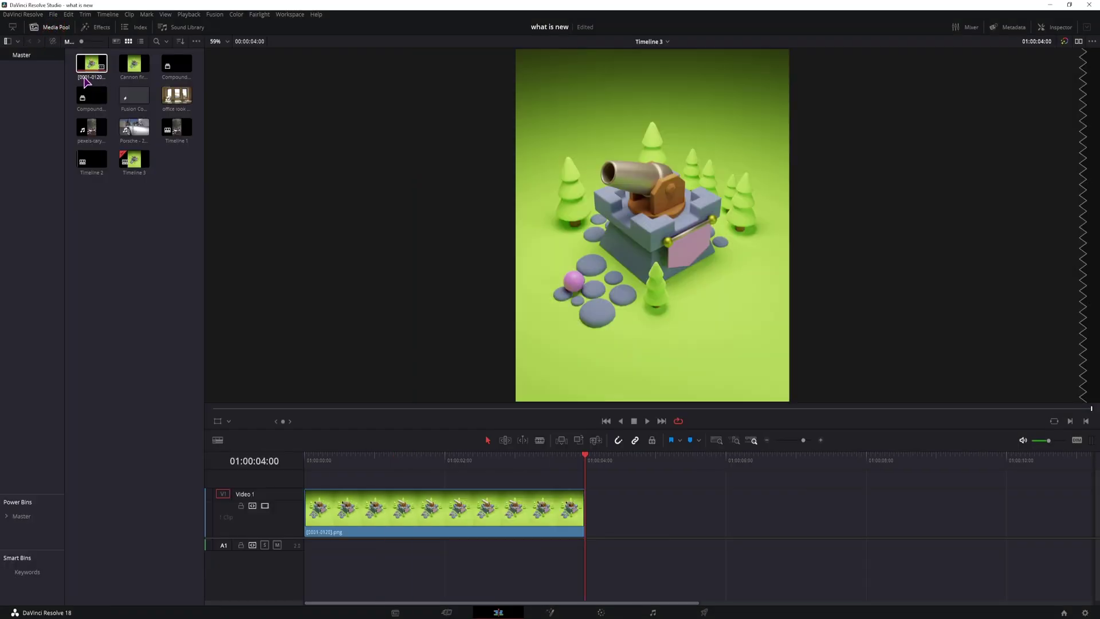
left_click_drag(138, 75, 683, 538)
left_click(701, 526)
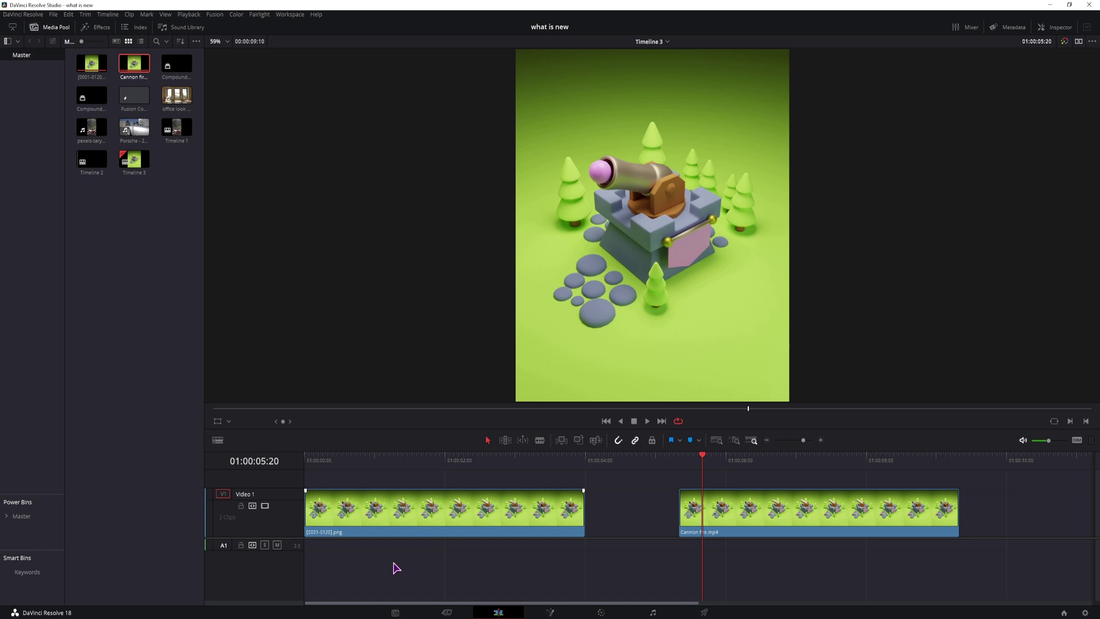
key("ctrl+z")
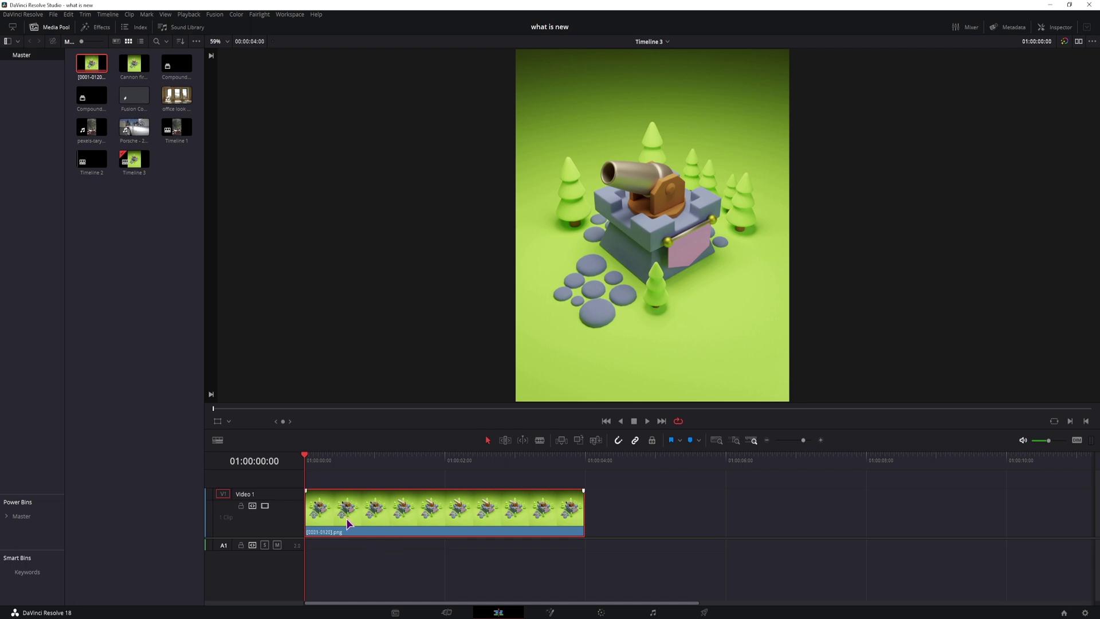
Set the image-sequence clip's video frame rate to 16 fps in Clip Attributes.
right_click(87, 61)
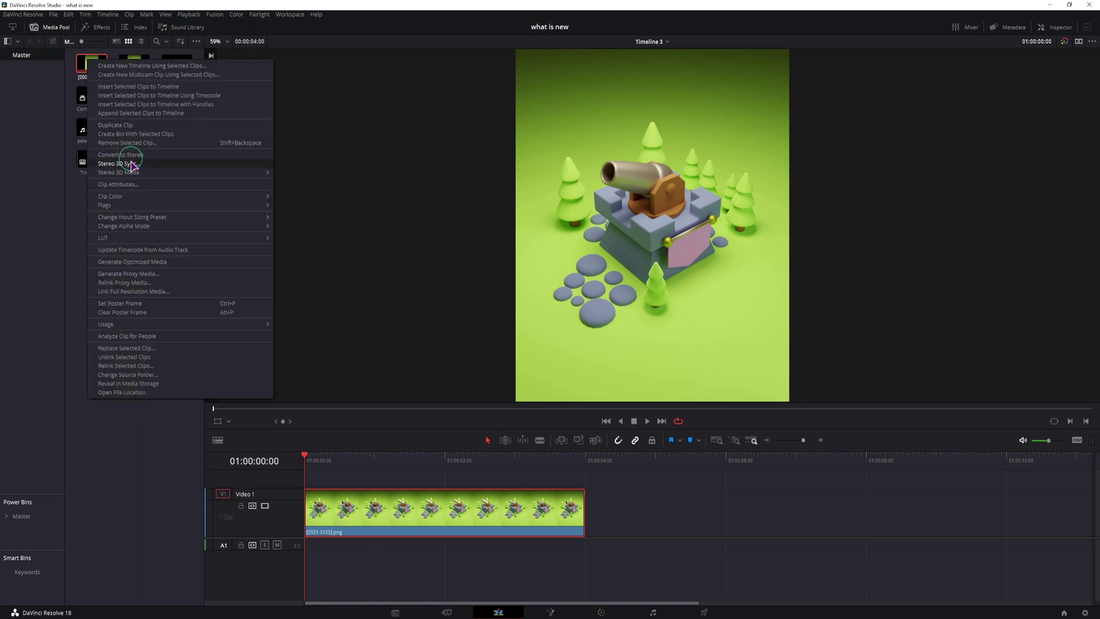
left_click(140, 183)
left_click(533, 189)
left_click(524, 214)
left_click(644, 439)
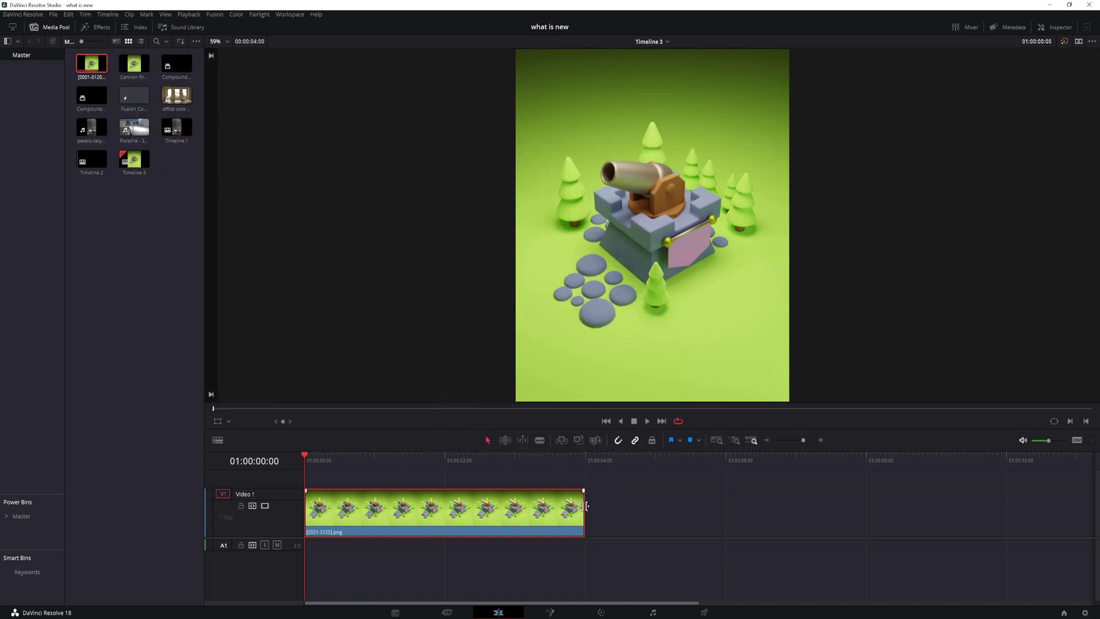
Extend the image-sequence clip to its full length on the timeline and play it back.
left_click_drag(587, 506, 841, 512)
left_click(400, 569)
key("space")
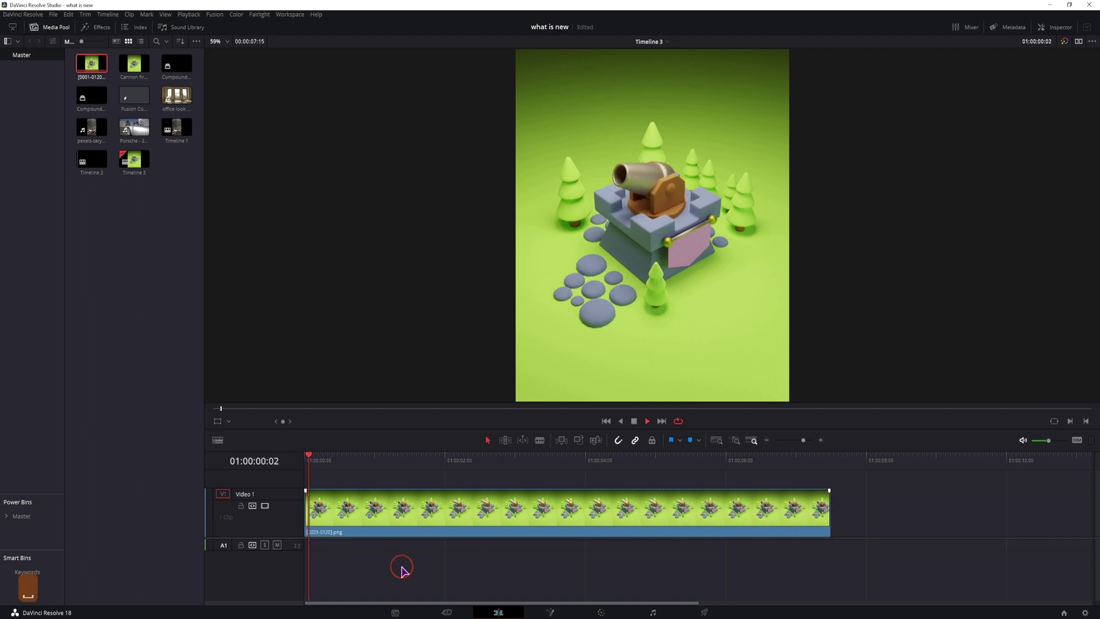
key("space")
left_click(337, 510)
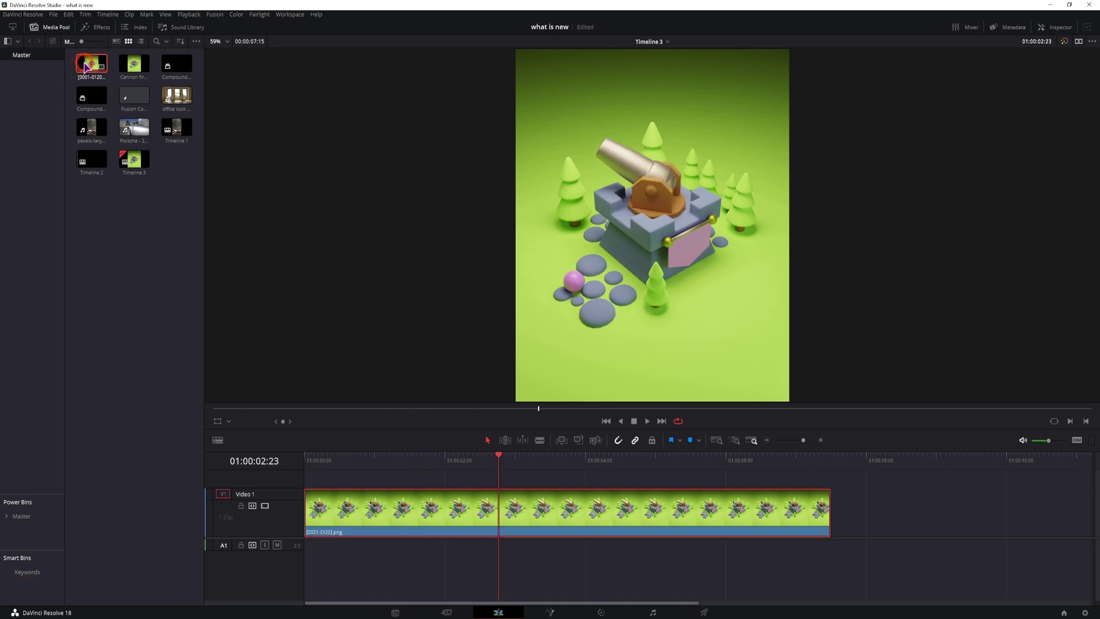
Change the clip's frame rate again in Clip Attributes, leaving it Media Offline.
right_click(85, 63)
left_click(138, 188)
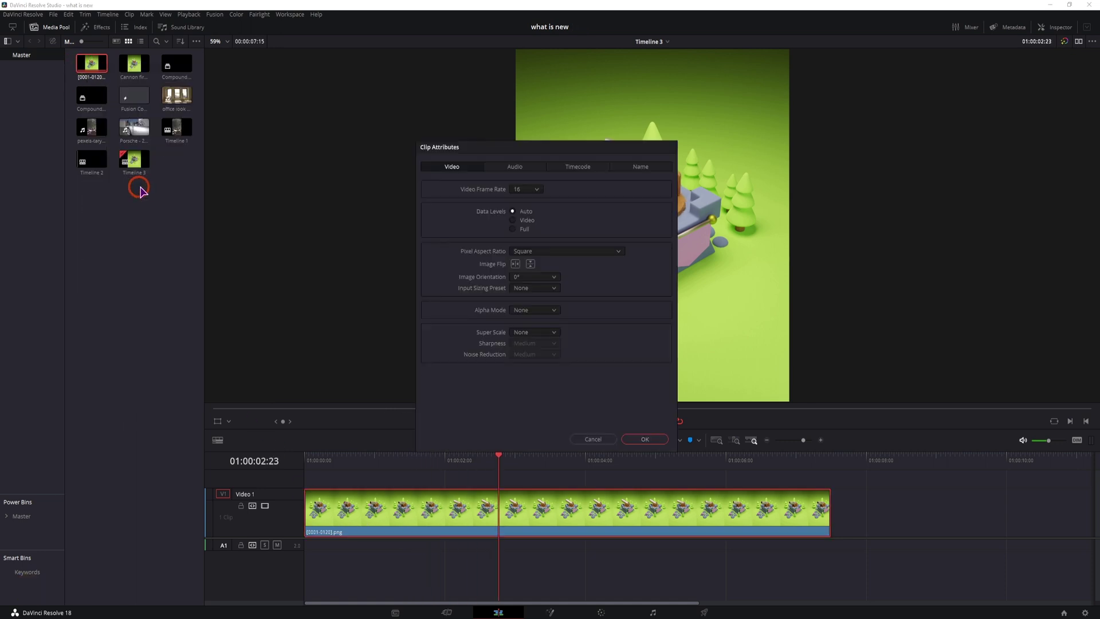
left_click(530, 189)
scroll(534, 251, "down", 5)
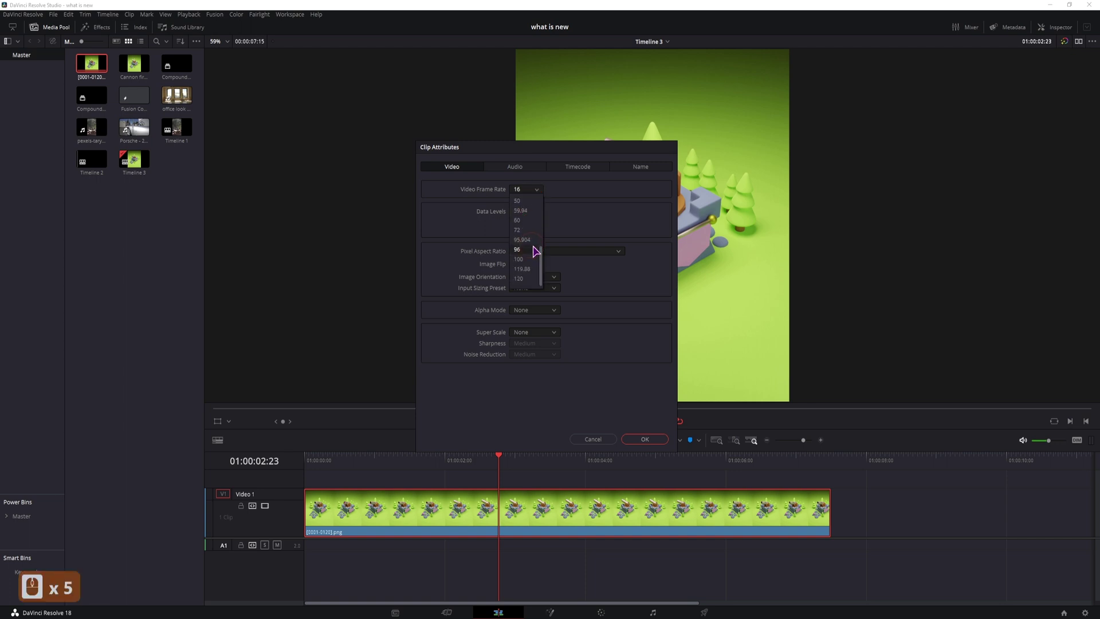
left_click(520, 279)
left_click(636, 440)
left_click(404, 477)
left_click(433, 507)
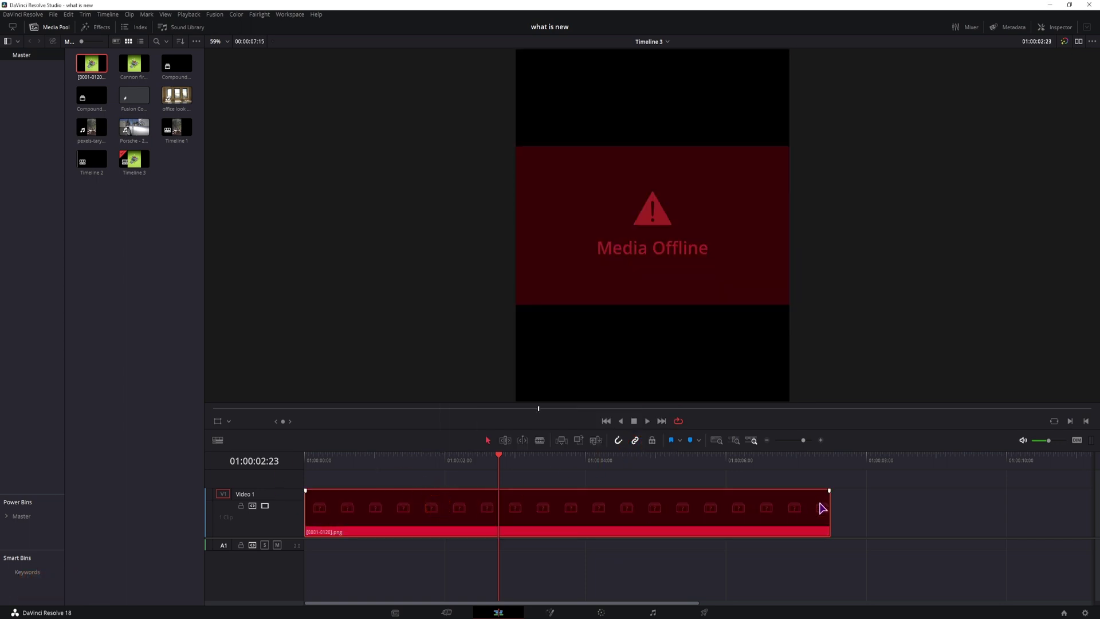
Trim away the offline clip, put the image sequence at the timeline start and play it.
left_click_drag(823, 509, 307, 509)
left_click_drag(89, 70, 307, 513)
left_click(374, 460)
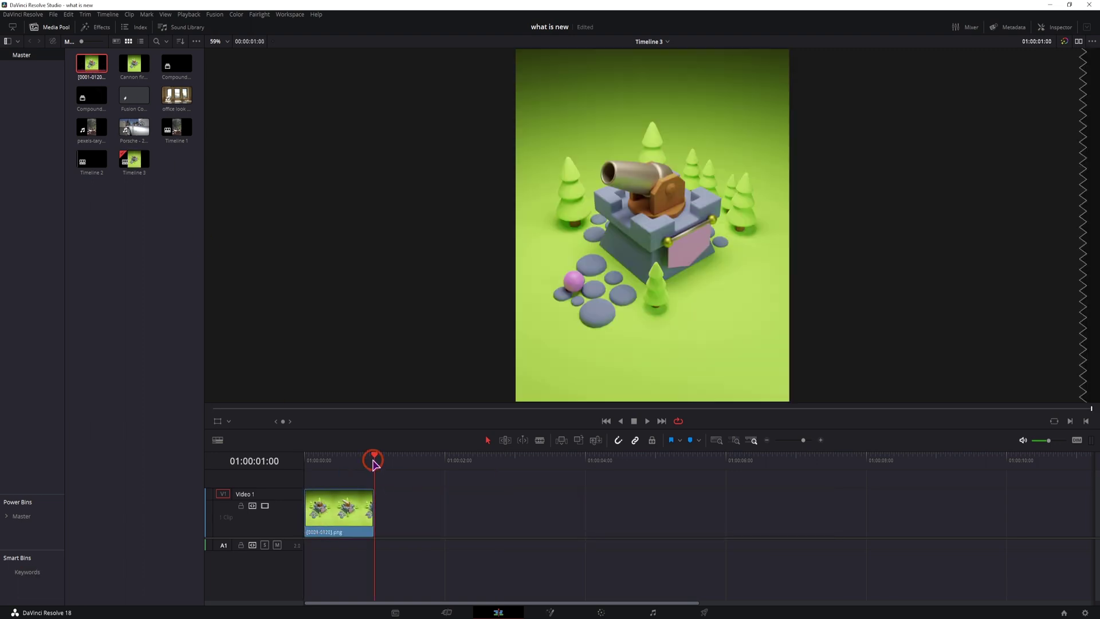
left_click(307, 460)
key("space")
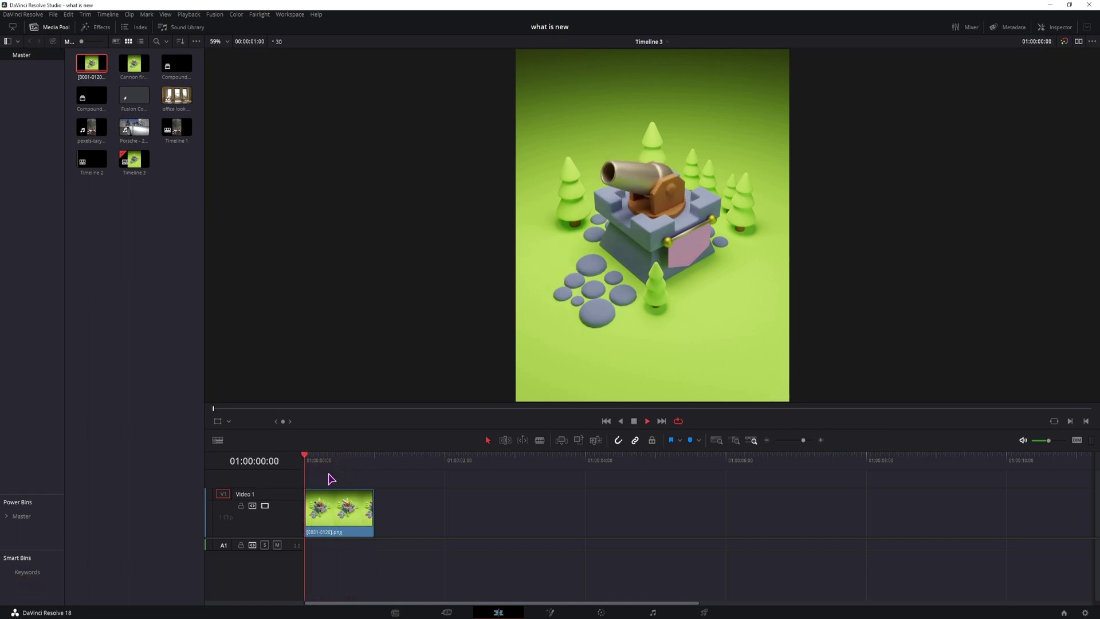
Remove that clip and place Cannon fire.mp4 at the start of Video 1.
key("ctrl+z")
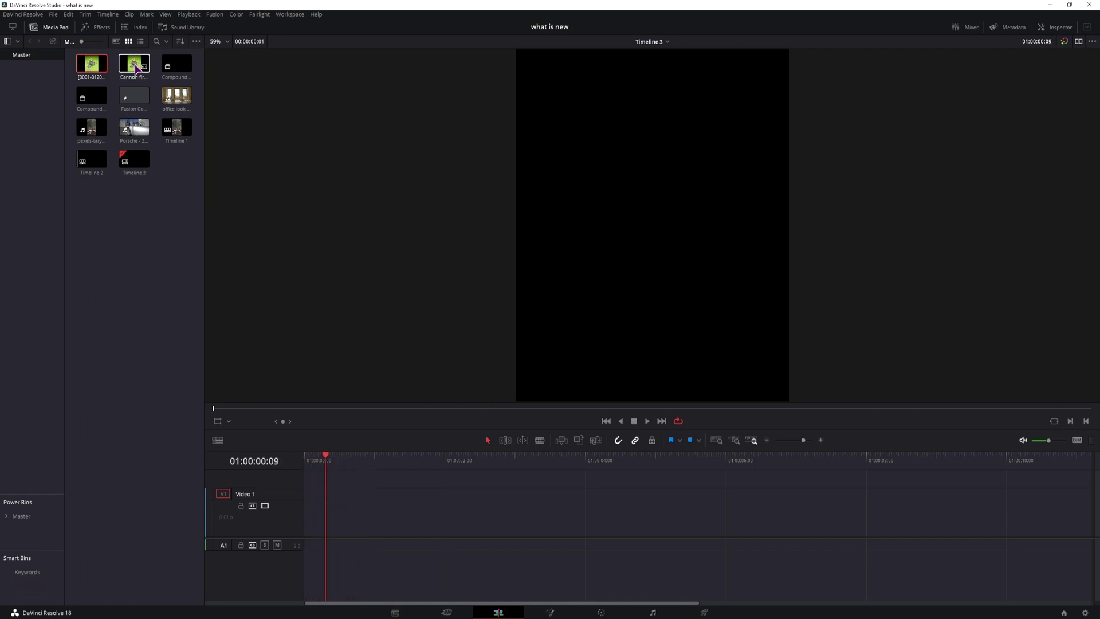
left_click_drag(135, 69, 304, 523)
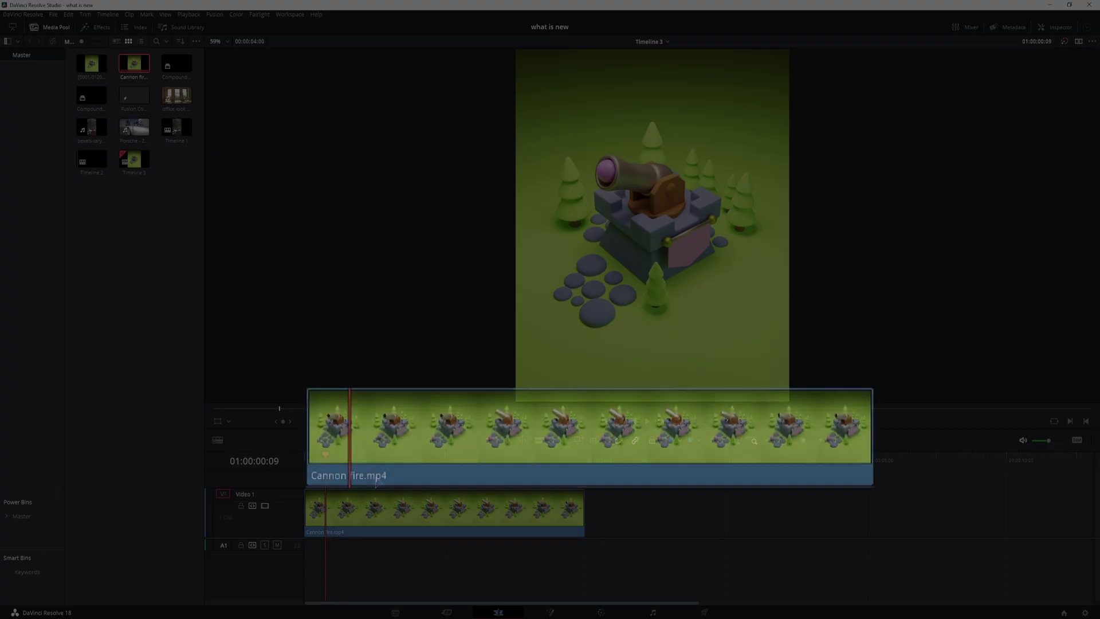
left_click(342, 527)
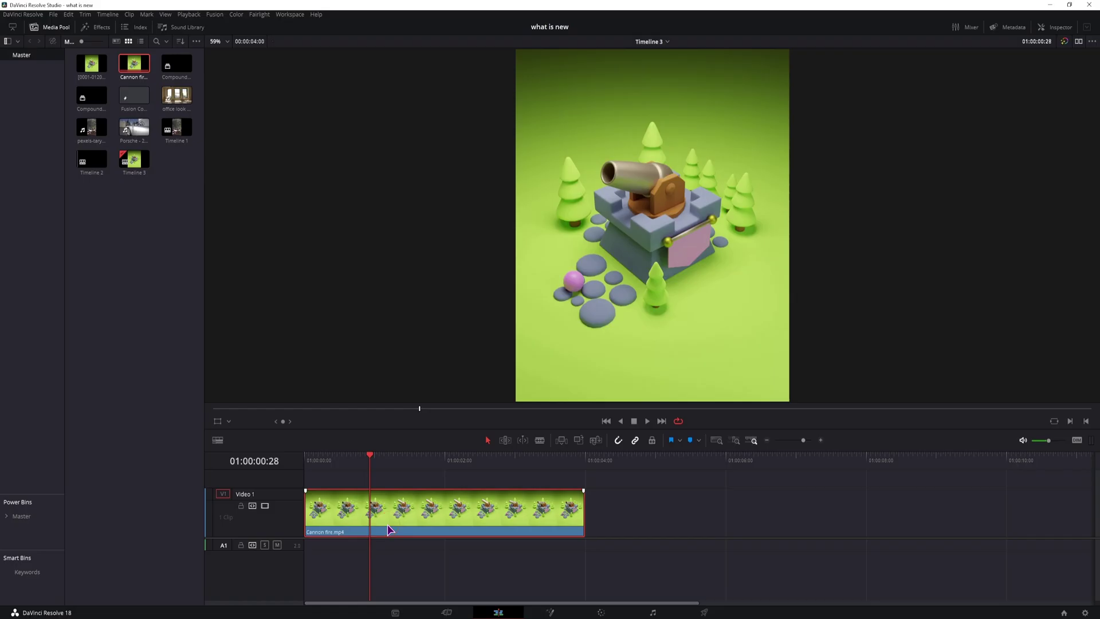
On the Deliver page, set the format to TIFF, queue the Cannon fire job and render it.
left_click(703, 611)
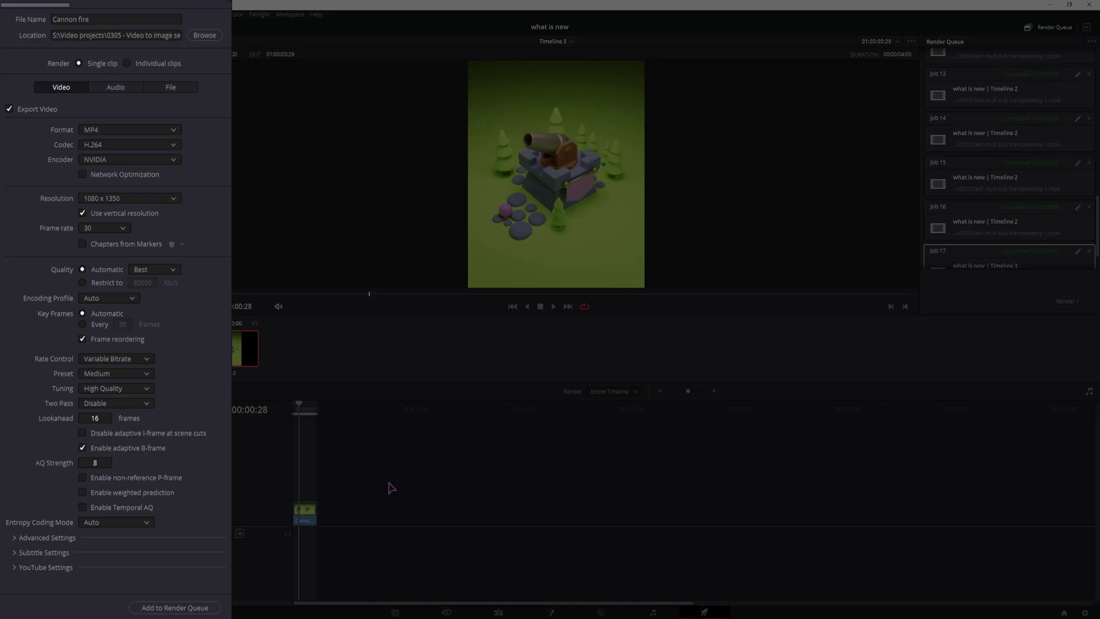
left_click(112, 130)
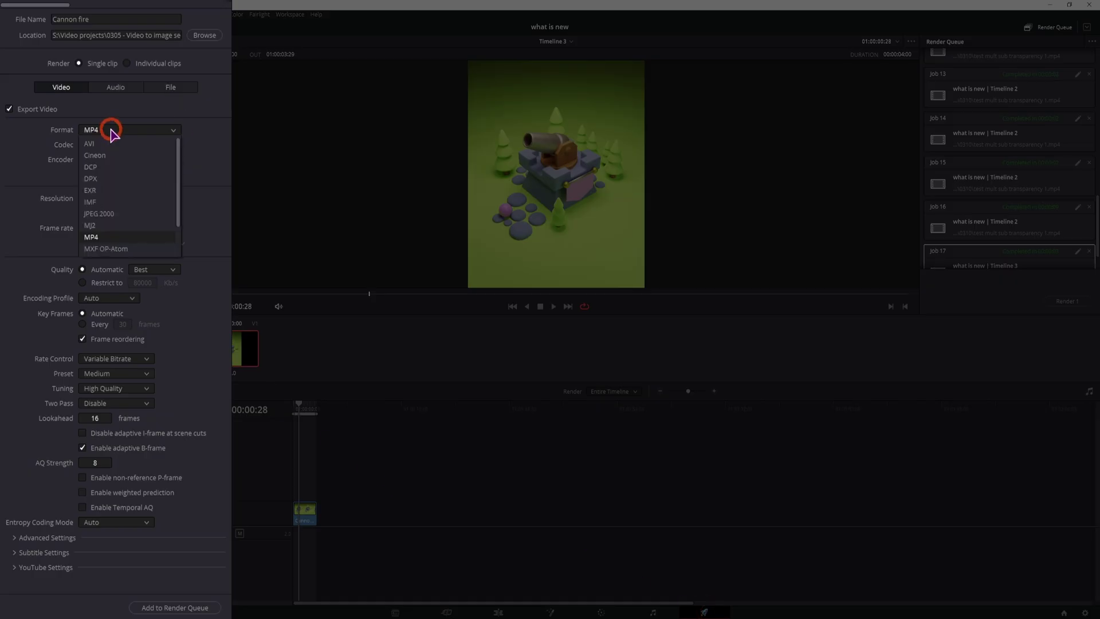
scroll(126, 172, "down", 3)
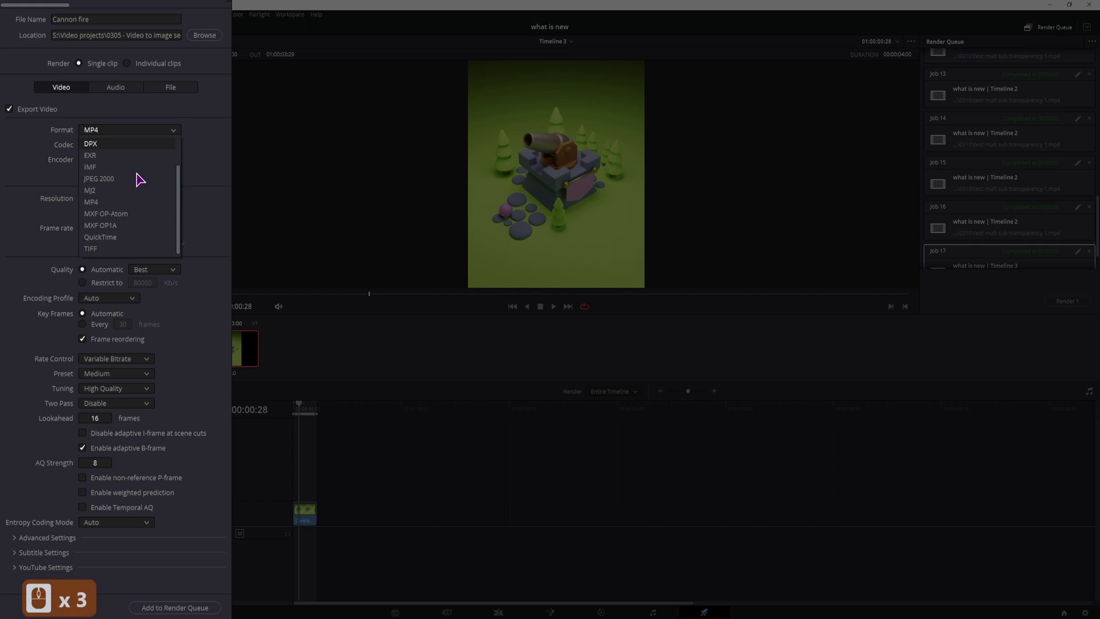
left_click(109, 258)
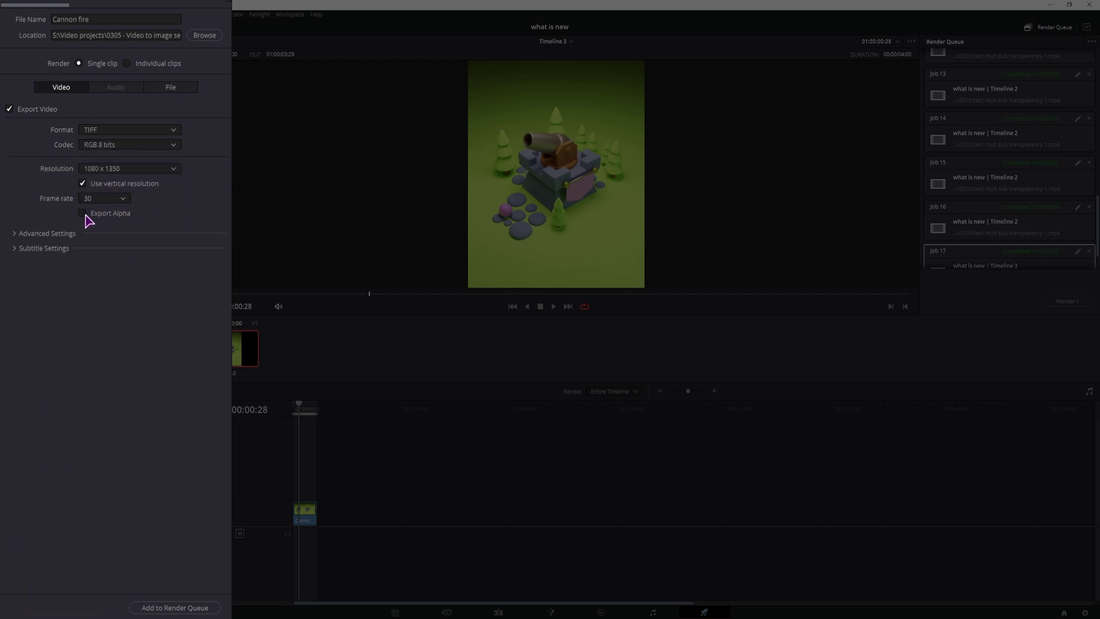
left_click(166, 610)
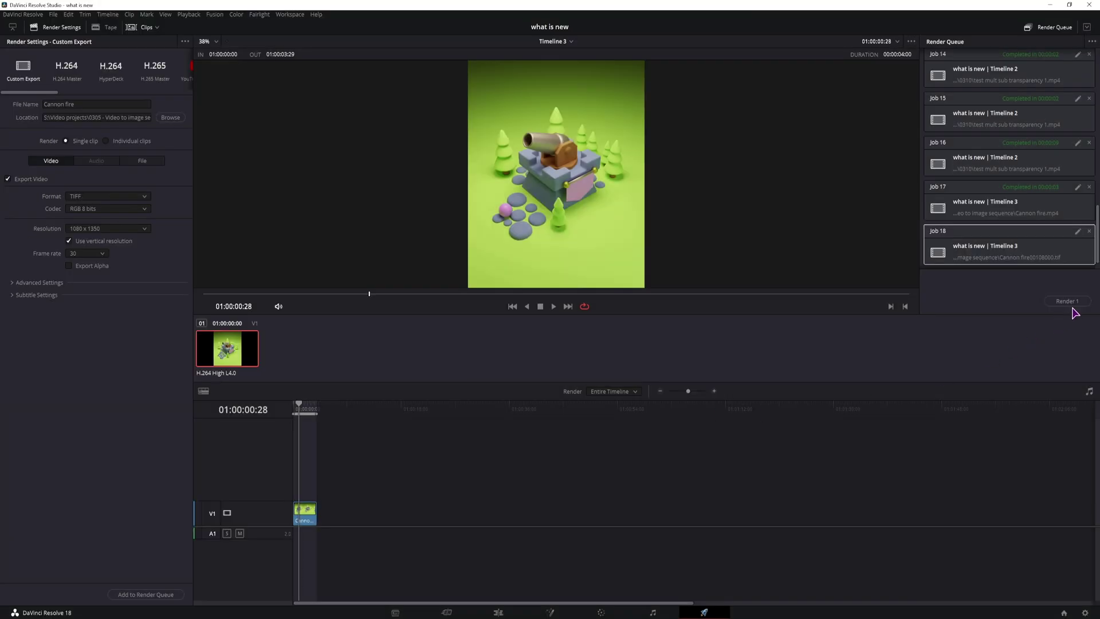
left_click(1072, 303)
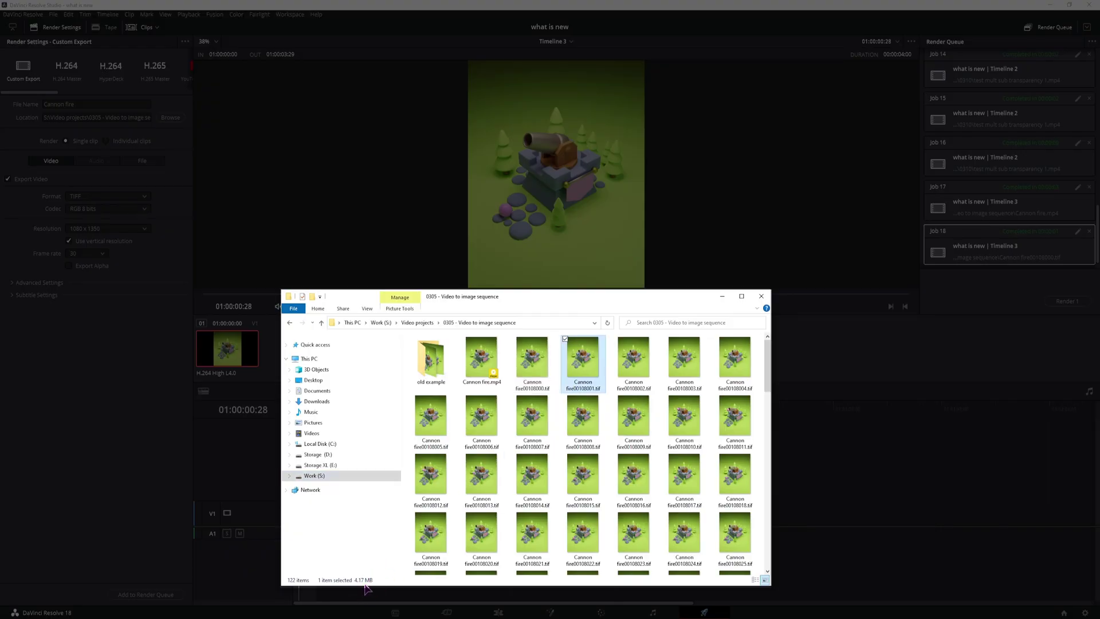
Preview the first rendered TIFF frame, browse the Cannon fire .tif frames, then close Explorer.
double_click(553, 362)
left_click(1004, 53)
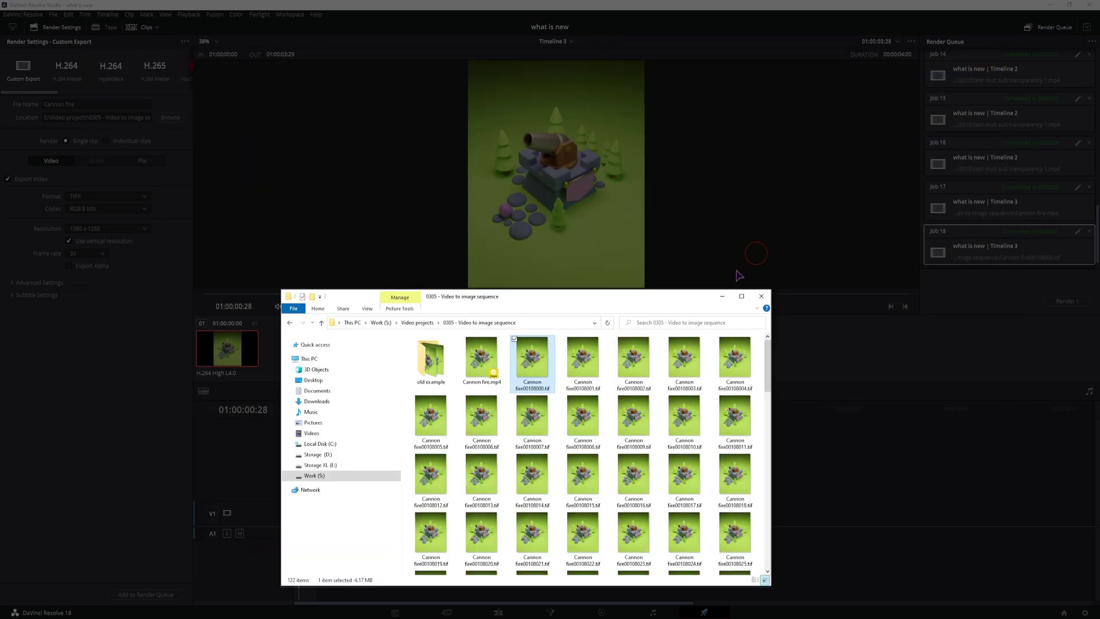
left_click(750, 366)
scroll(745, 401, "down", 11)
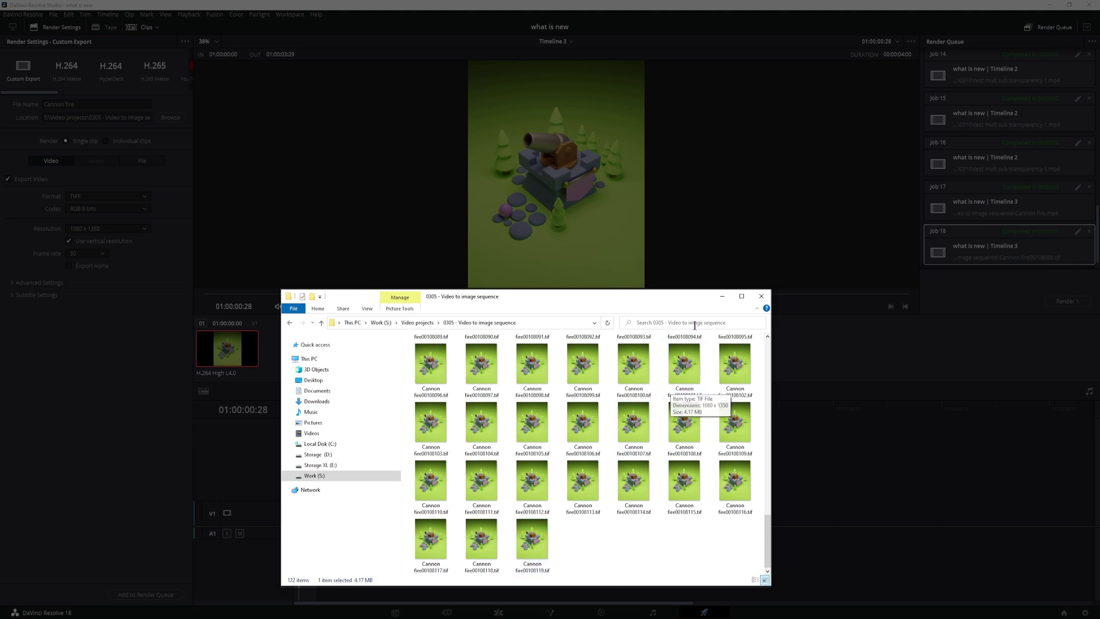
left_click(721, 299)
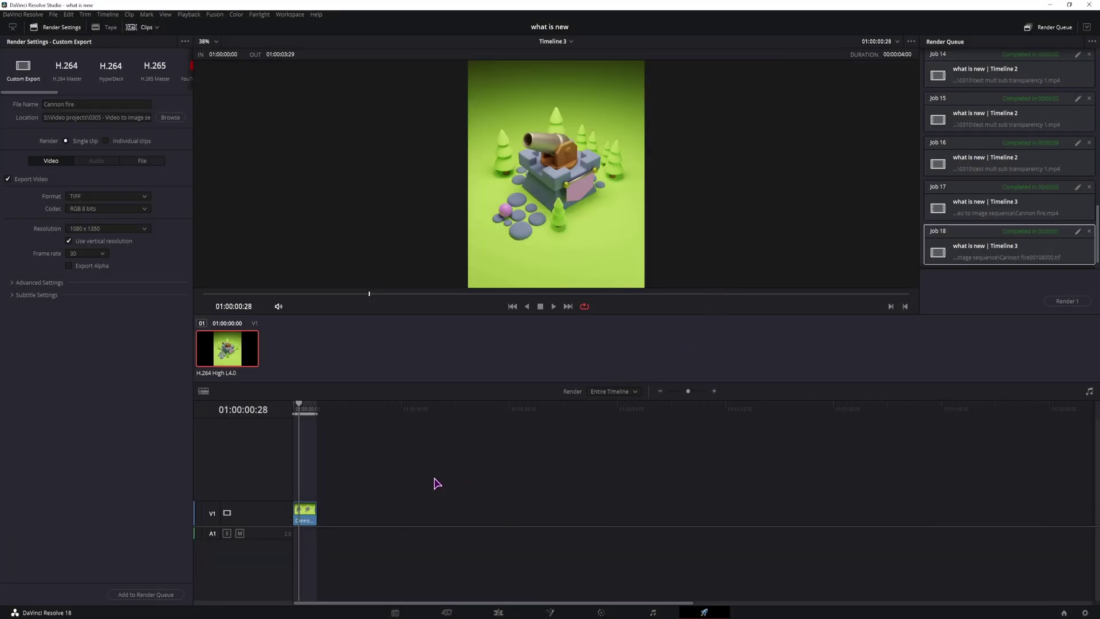
Set the output format to JPEG 2000 with the Kakadu IMF codec.
left_click(109, 196)
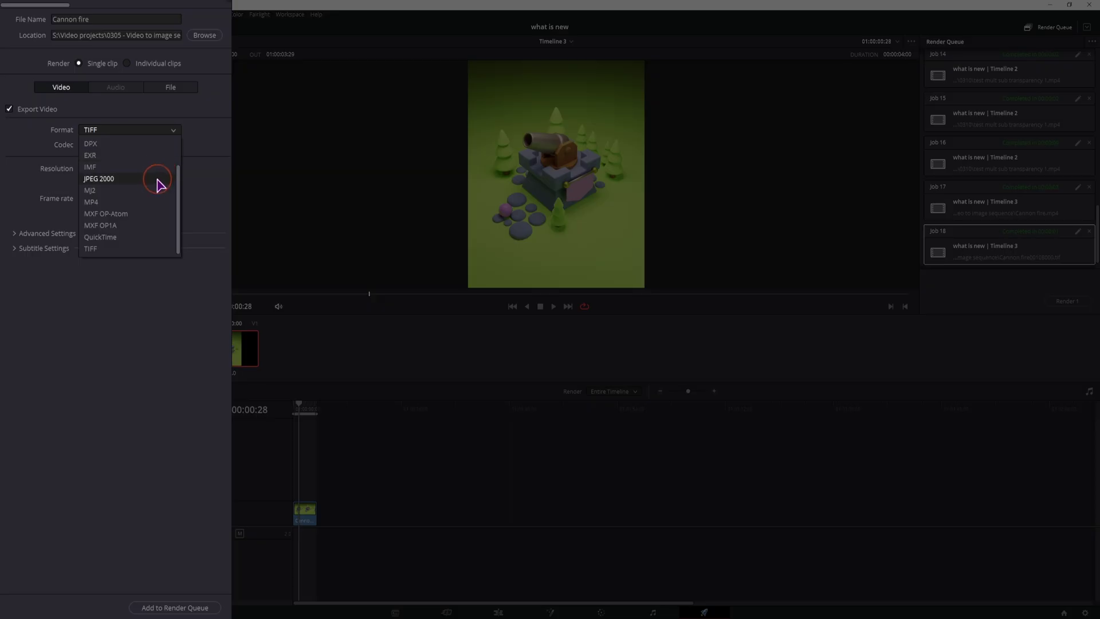
left_click(123, 179)
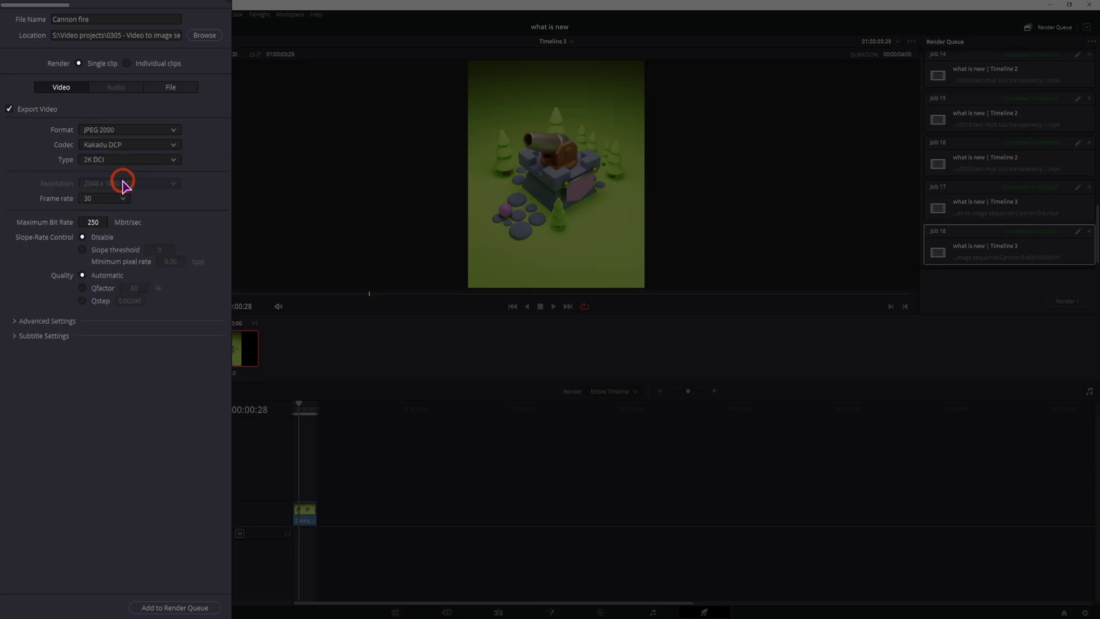
left_click(154, 144)
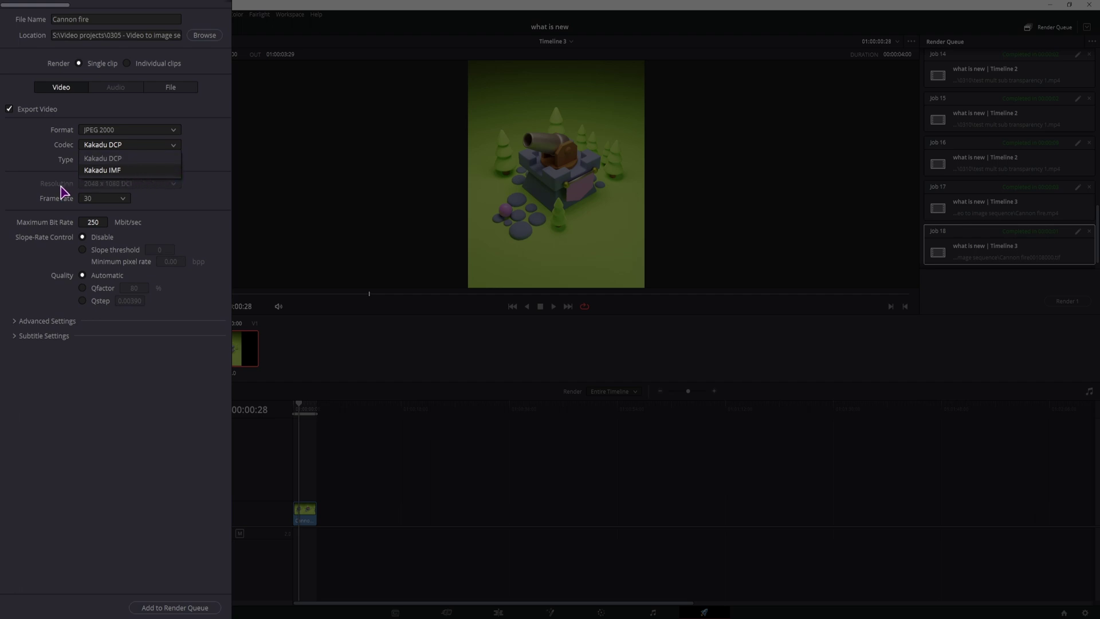
left_click(198, 172)
left_click(135, 145)
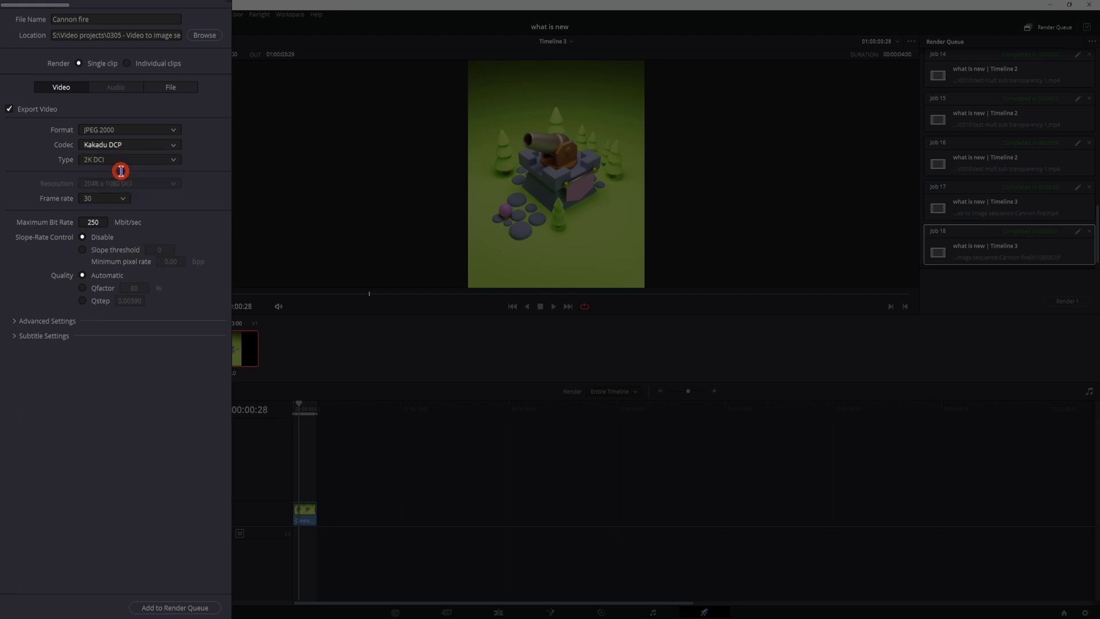
left_click(120, 163)
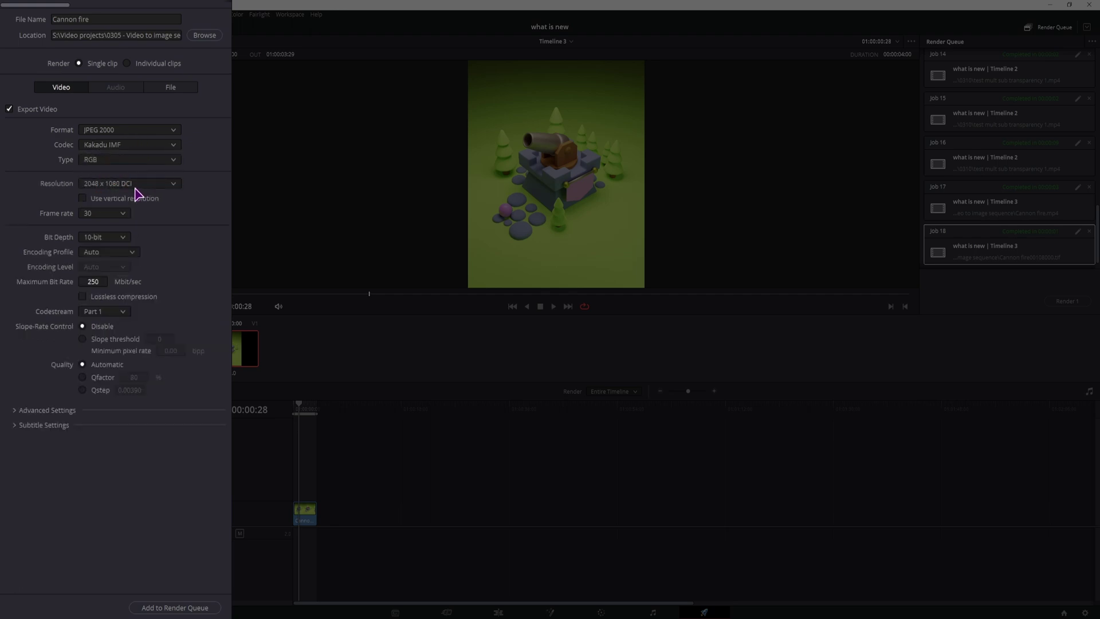
Set a vertical 1080 x 1350 resolution and add the job to the render queue.
left_click(83, 199)
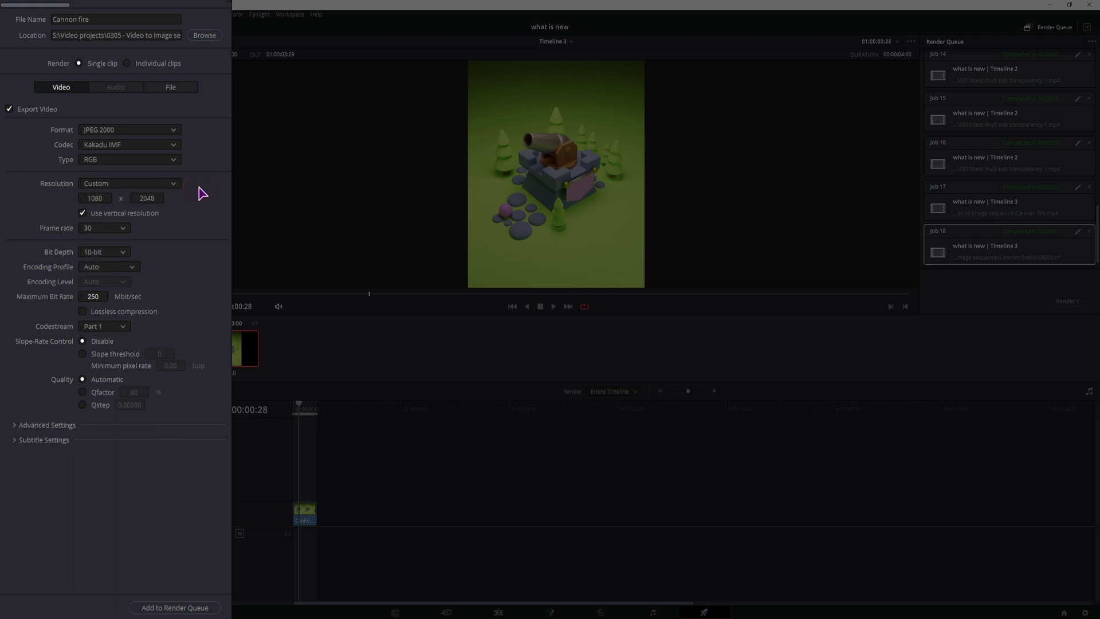
left_click(175, 184)
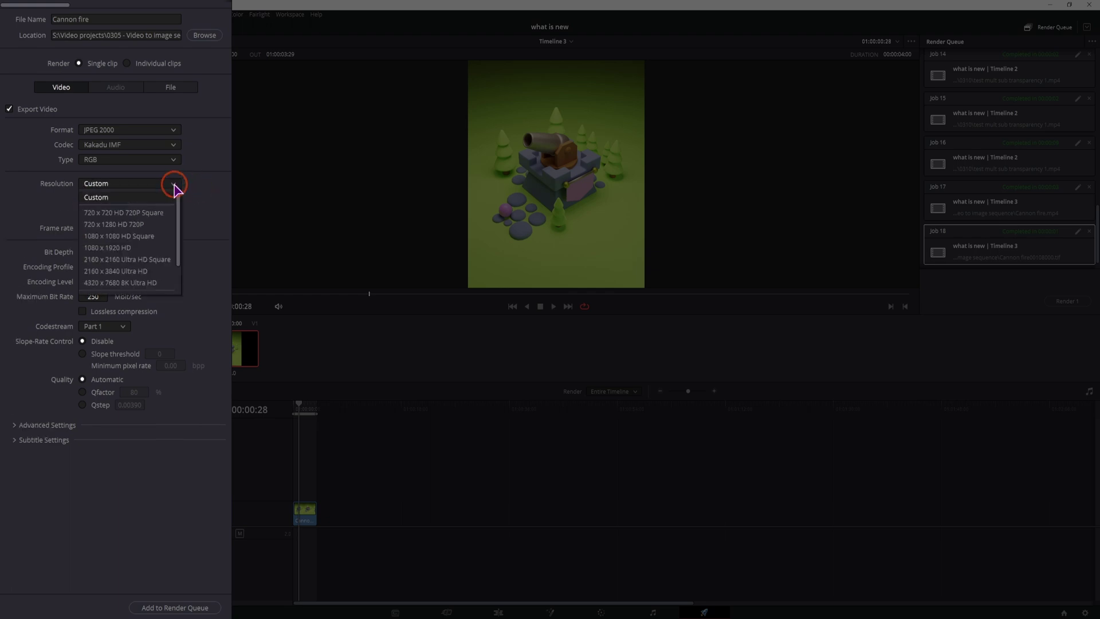
left_click_drag(178, 214, 177, 246)
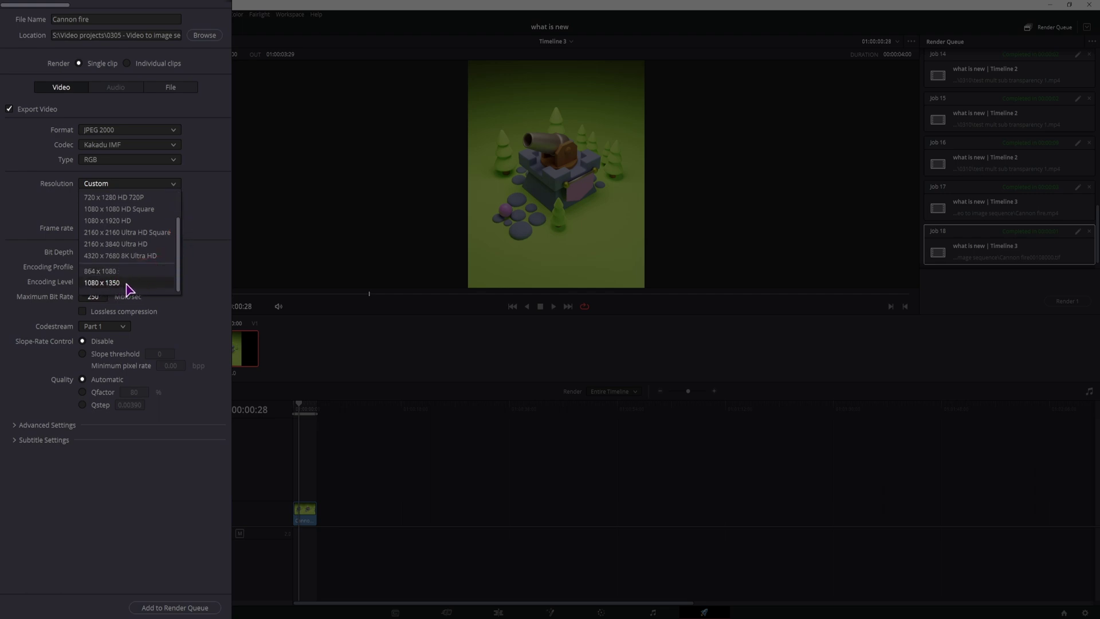
left_click(201, 196)
left_click(99, 196)
left_click(115, 182)
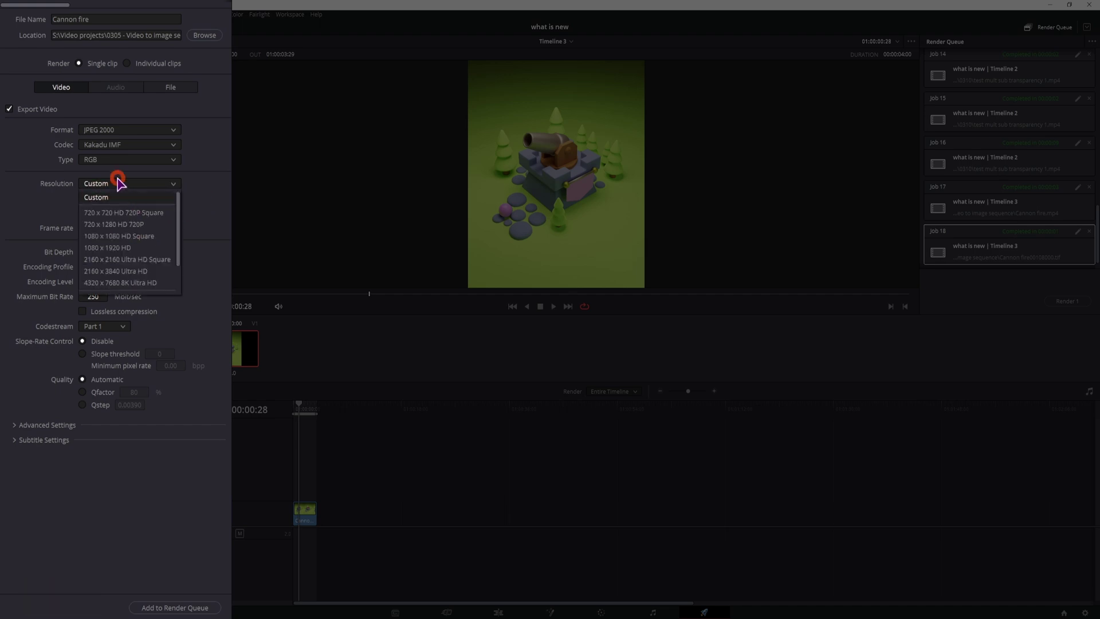
scroll(135, 273, "down", 5)
left_click(109, 282)
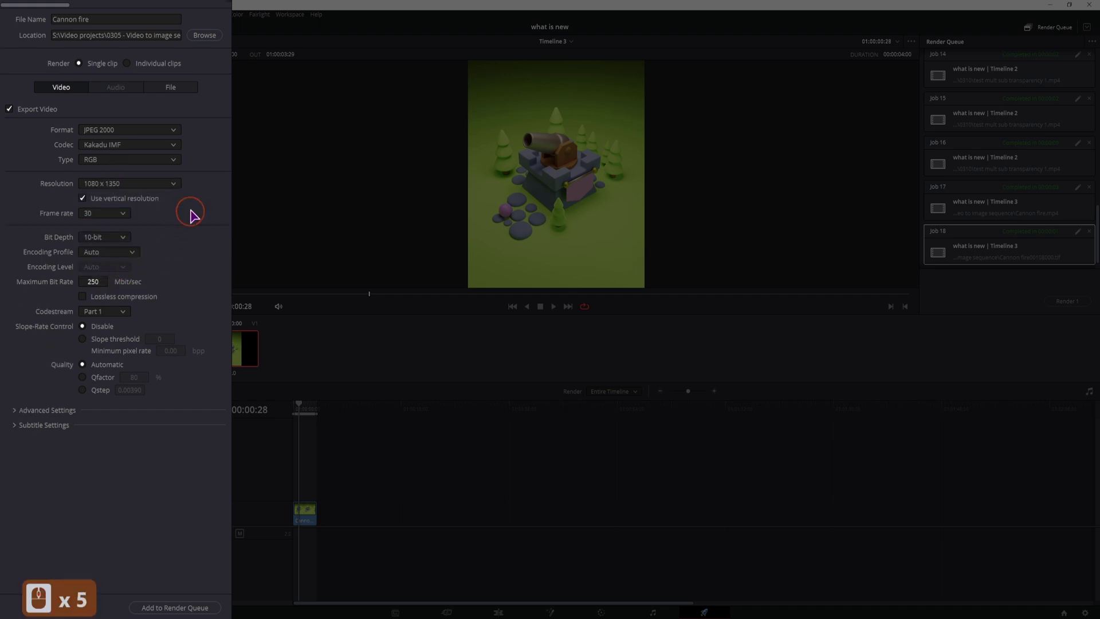
left_click(174, 607)
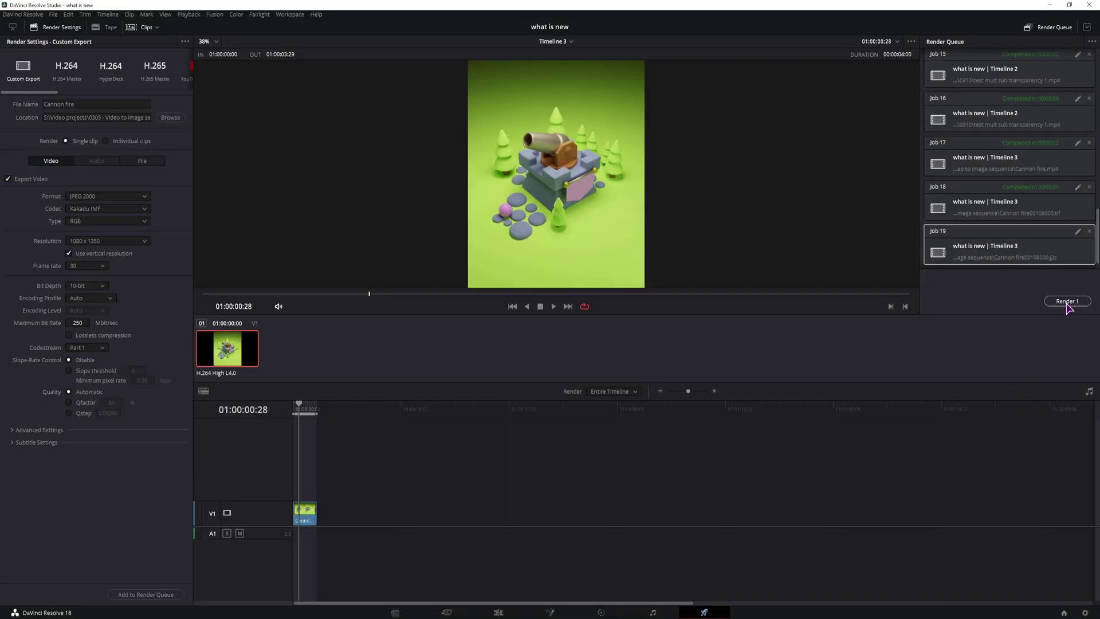
left_click(1068, 301)
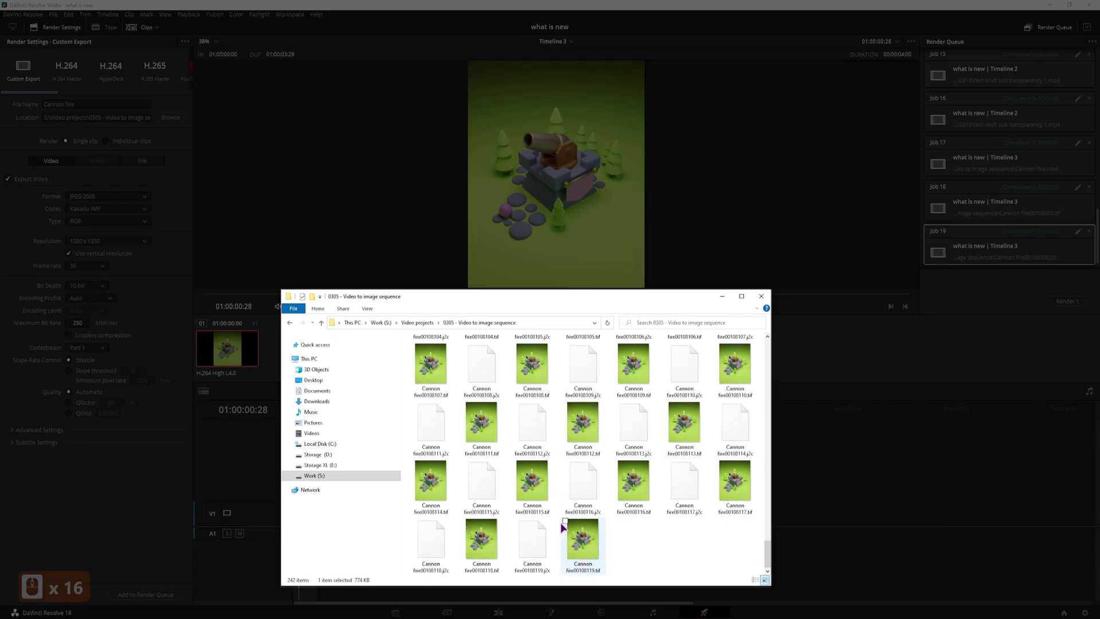
scroll(561, 526, "up", 14)
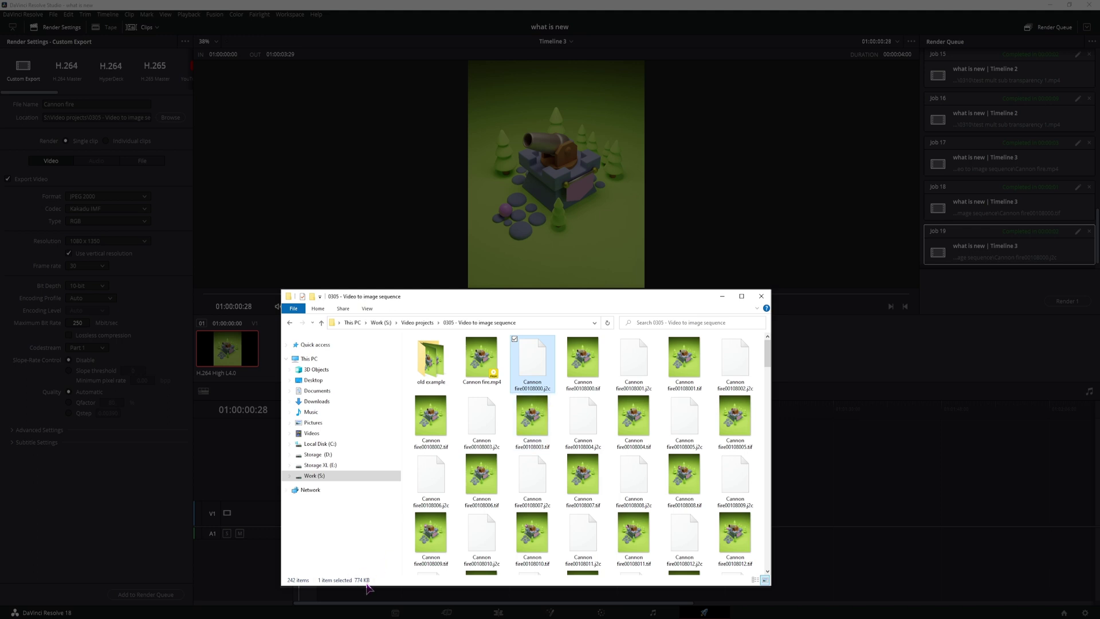
double_click(542, 373)
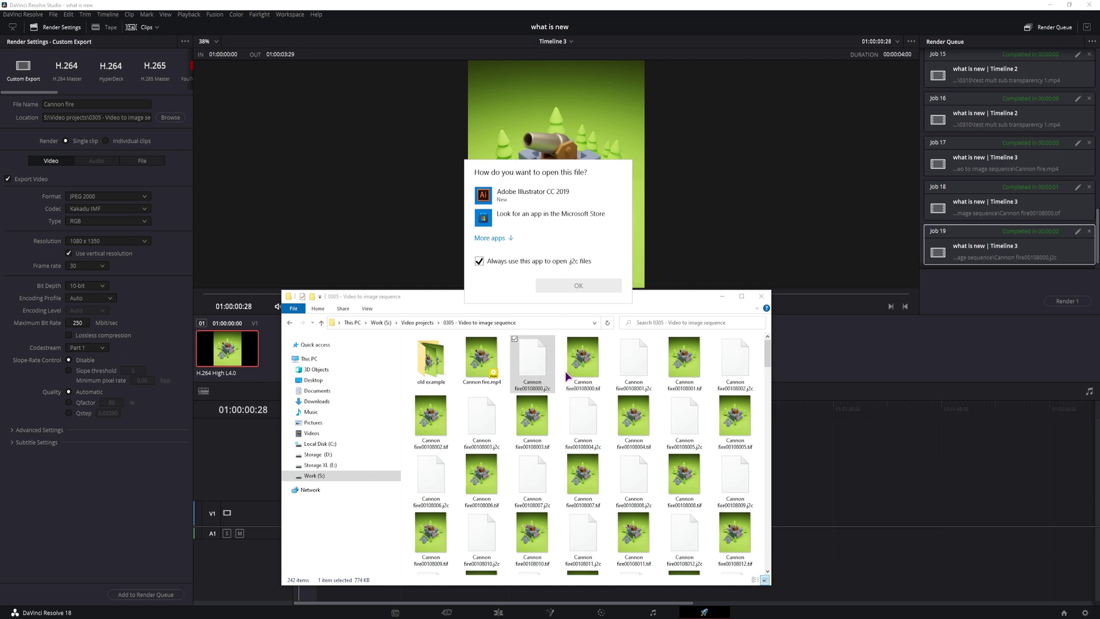
left_click(565, 370)
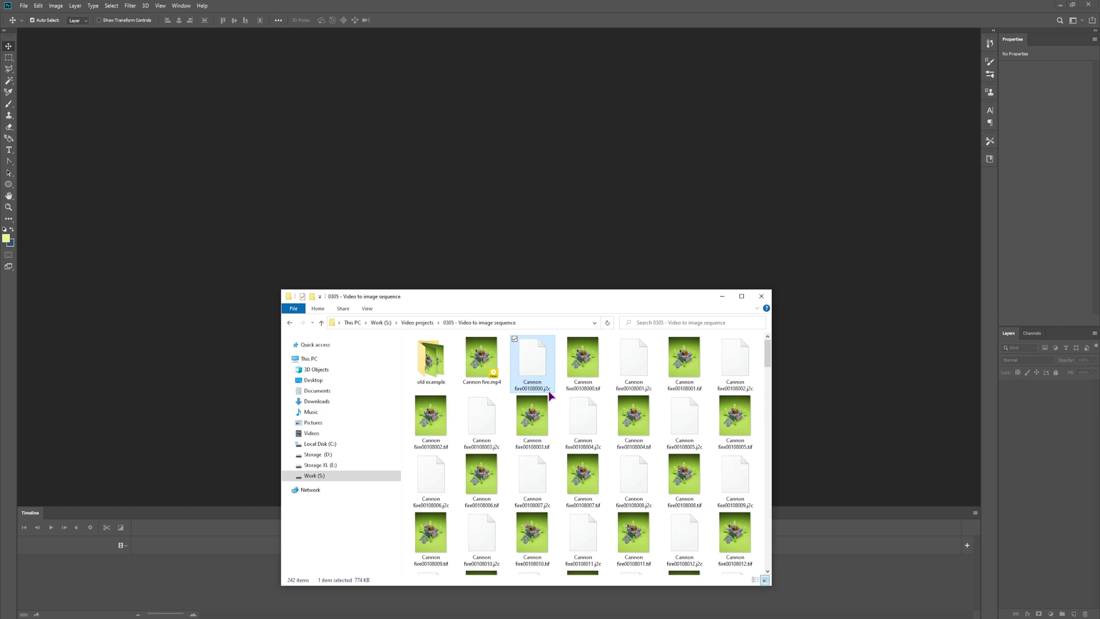
Open Cannon fire00108000.j2c in Photoshop to inspect it, then close the document.
left_click_drag(548, 391, 302, 237)
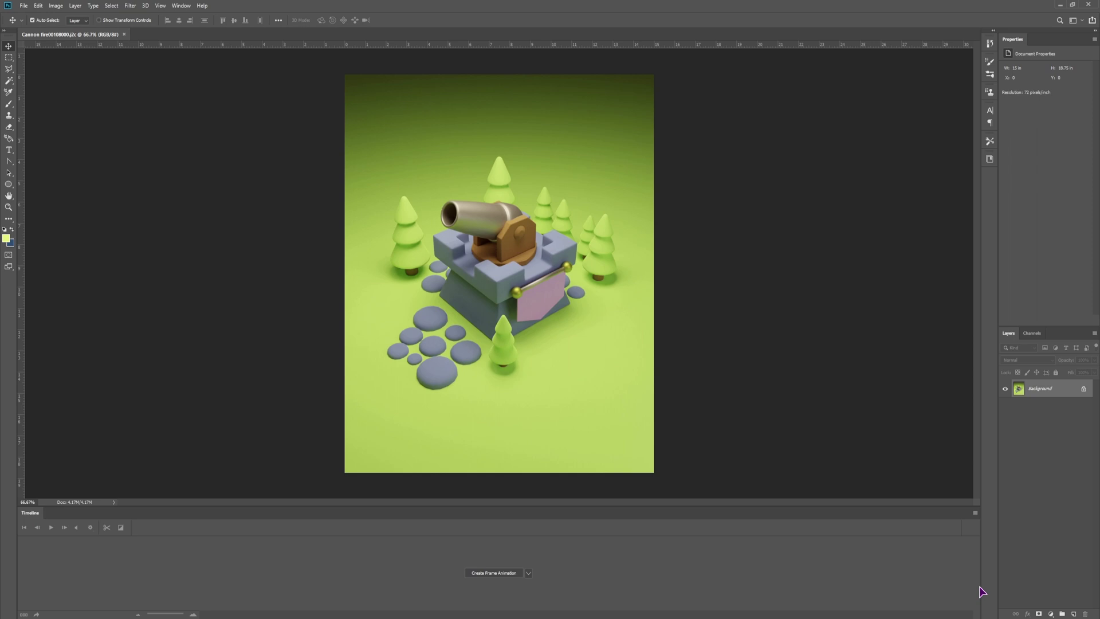
left_click(123, 34)
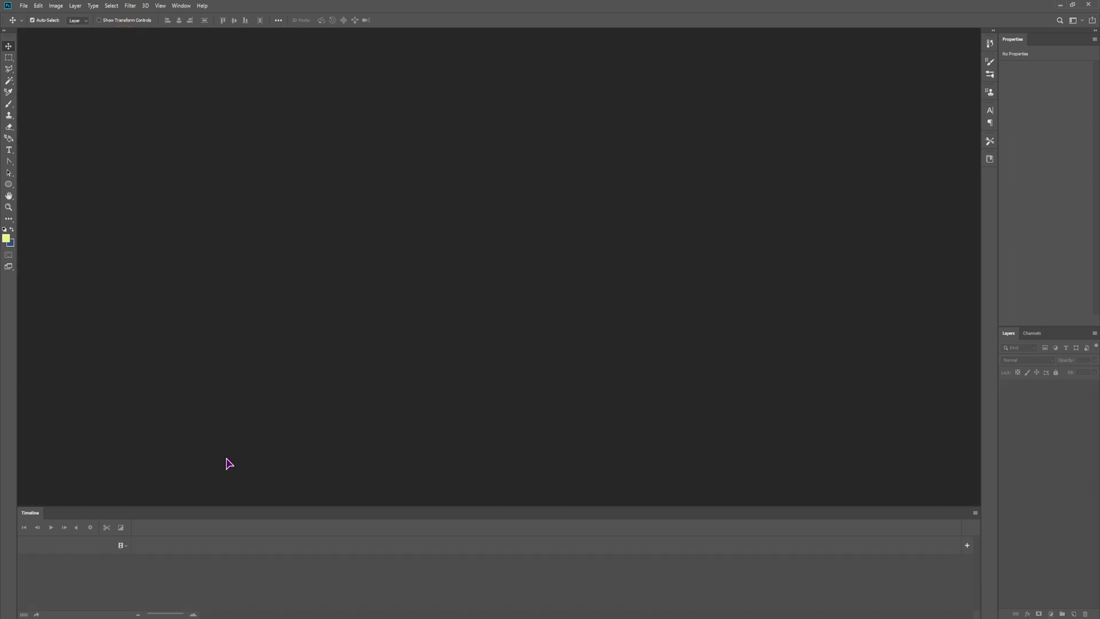
Import Cannon fire.mp4 via Video Frames to Layers, all frames, with Make Frame Animation enabled.
left_click(24, 6)
mouse_move(63, 222)
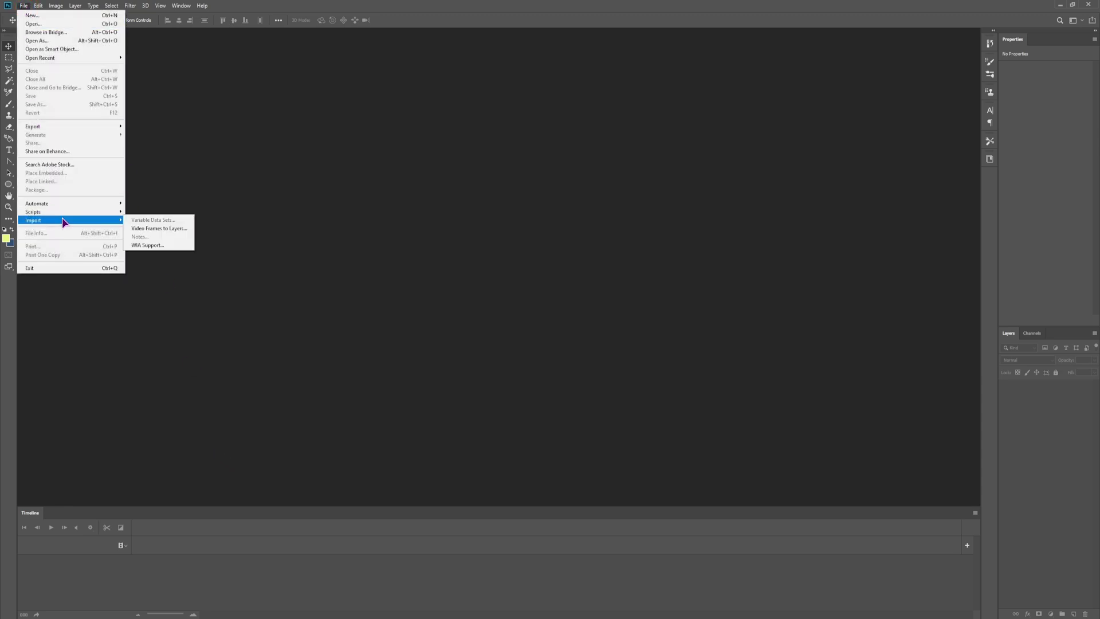
left_click(169, 230)
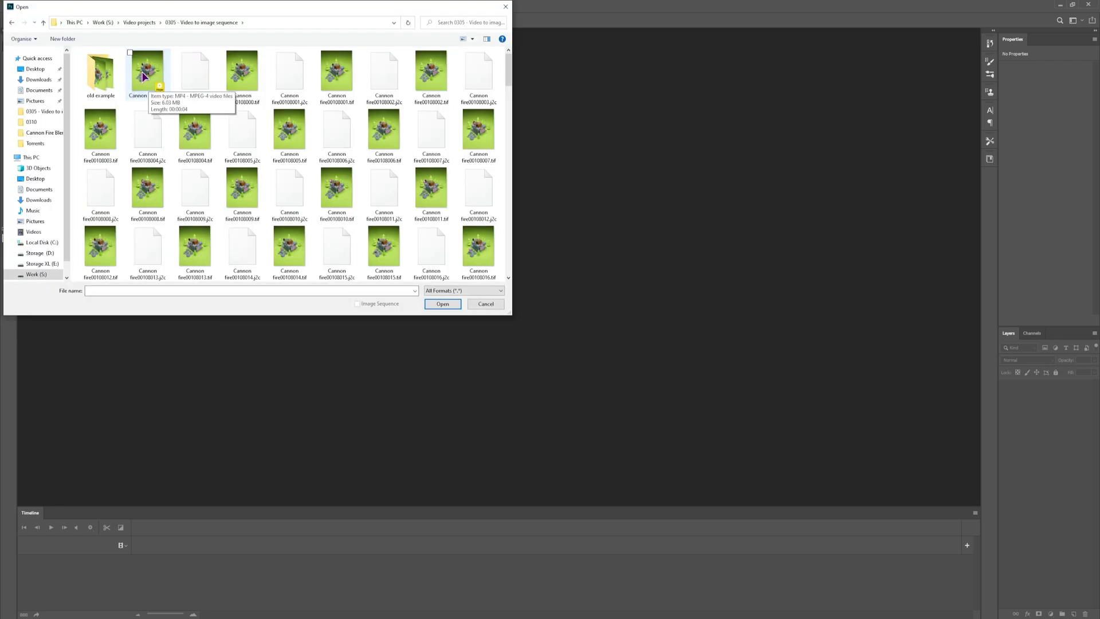
left_click(144, 75)
left_click(453, 306)
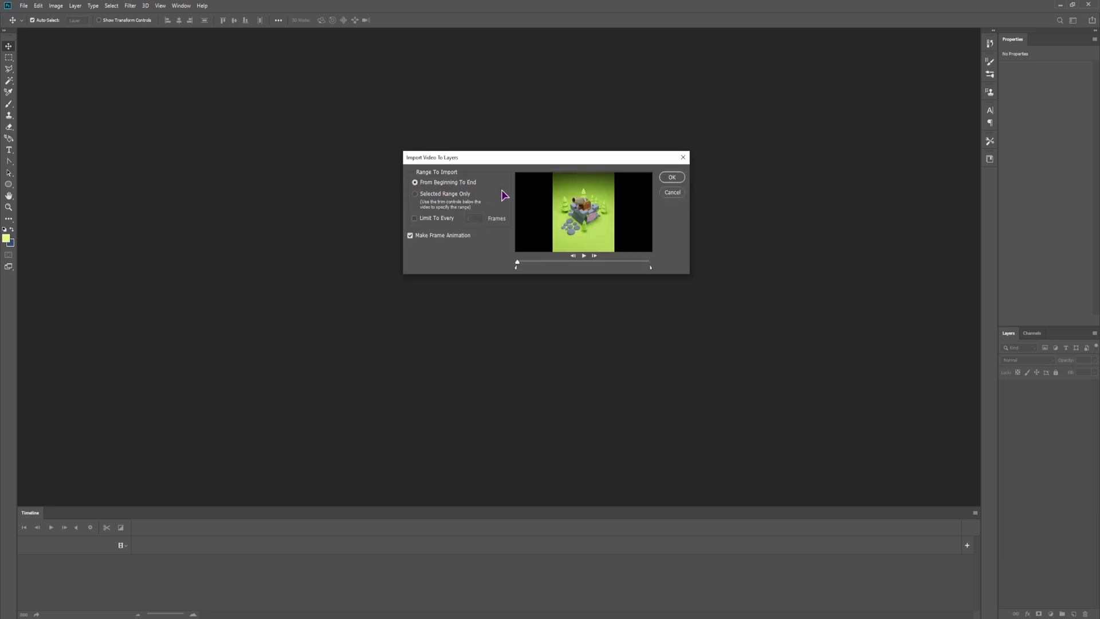
left_click(673, 178)
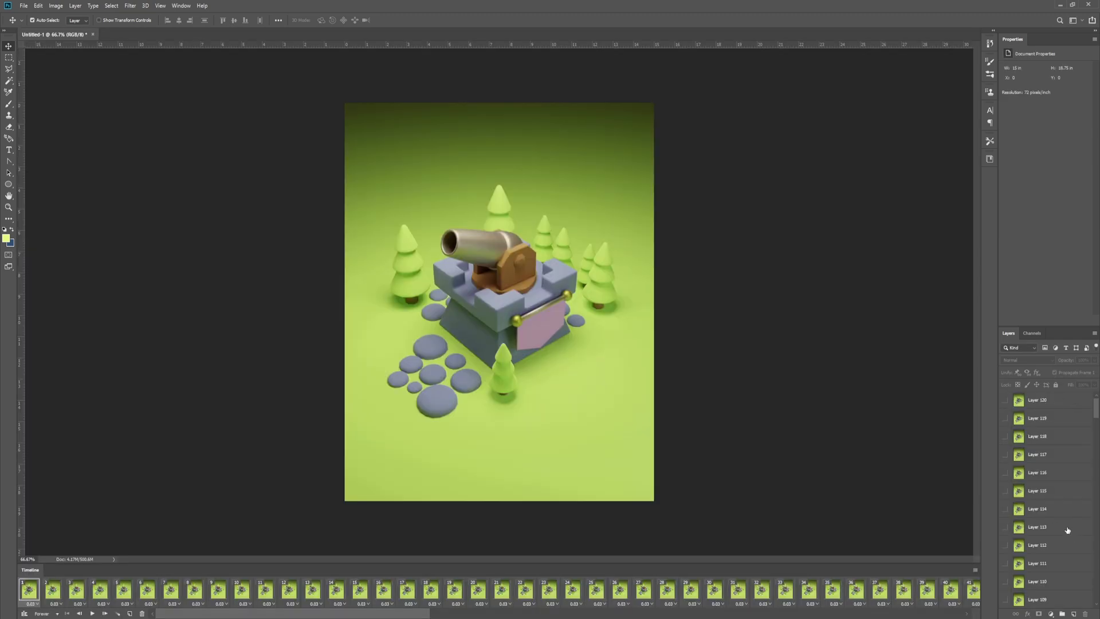
In Export Layers To Files, create and choose a folder 'new' inside 0305 - Video to image sequence.
left_click(24, 6)
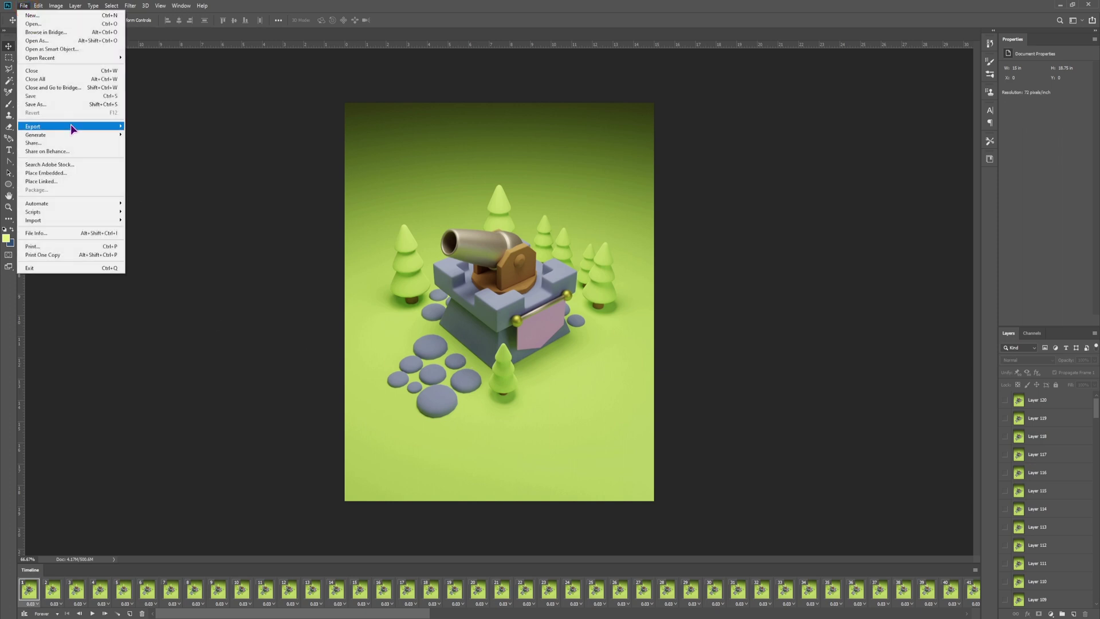
mouse_move(73, 129)
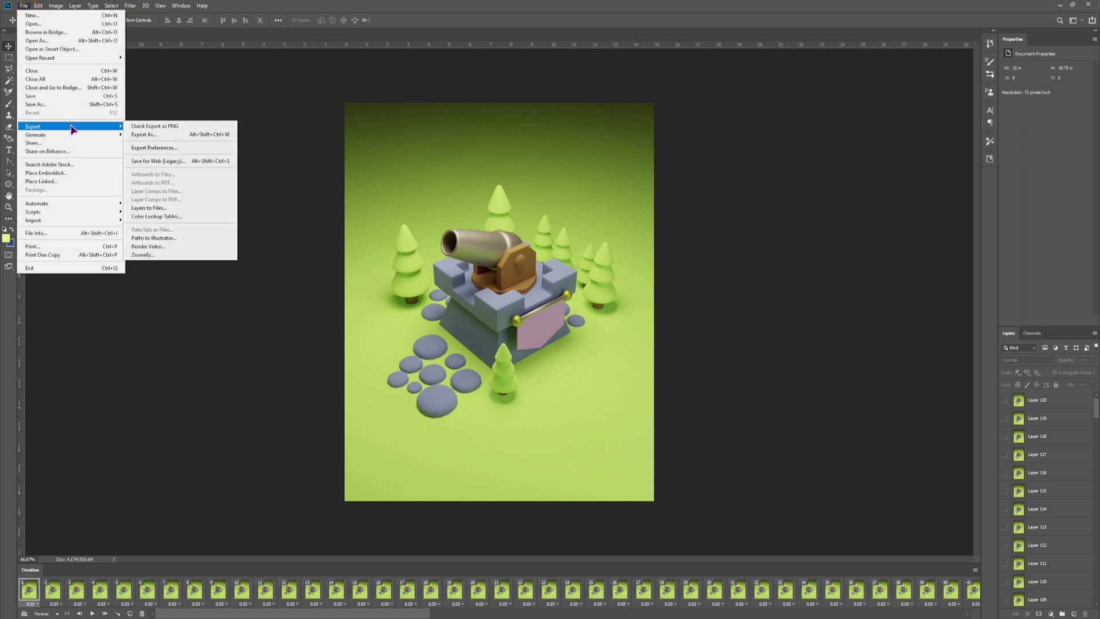
left_click(173, 210)
left_click(496, 480)
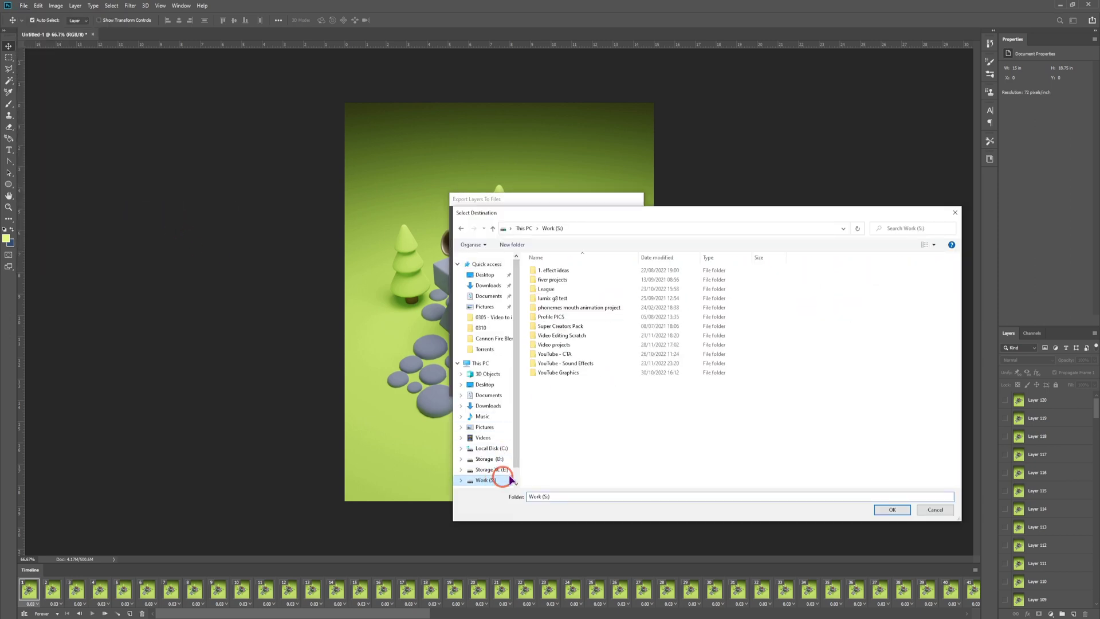
double_click(572, 343)
right_click(604, 367)
left_click(621, 350)
type("new")
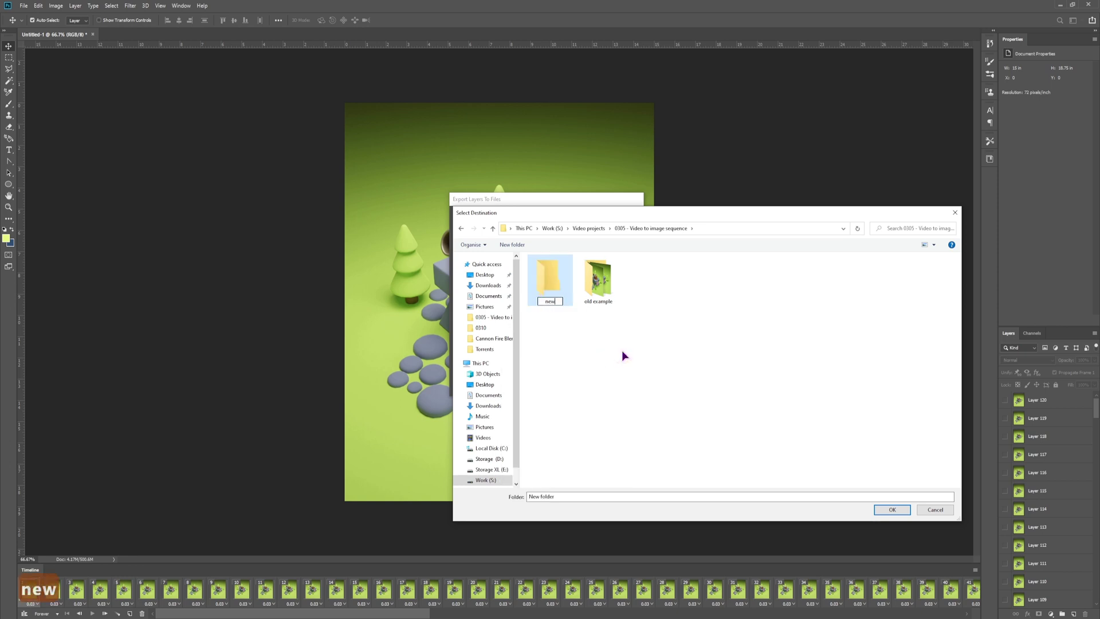
key("Return")
key("Return")
Lower the JPEG quality and run the export of the Cannon Fire layers.
left_click_drag(539, 335, 493, 336)
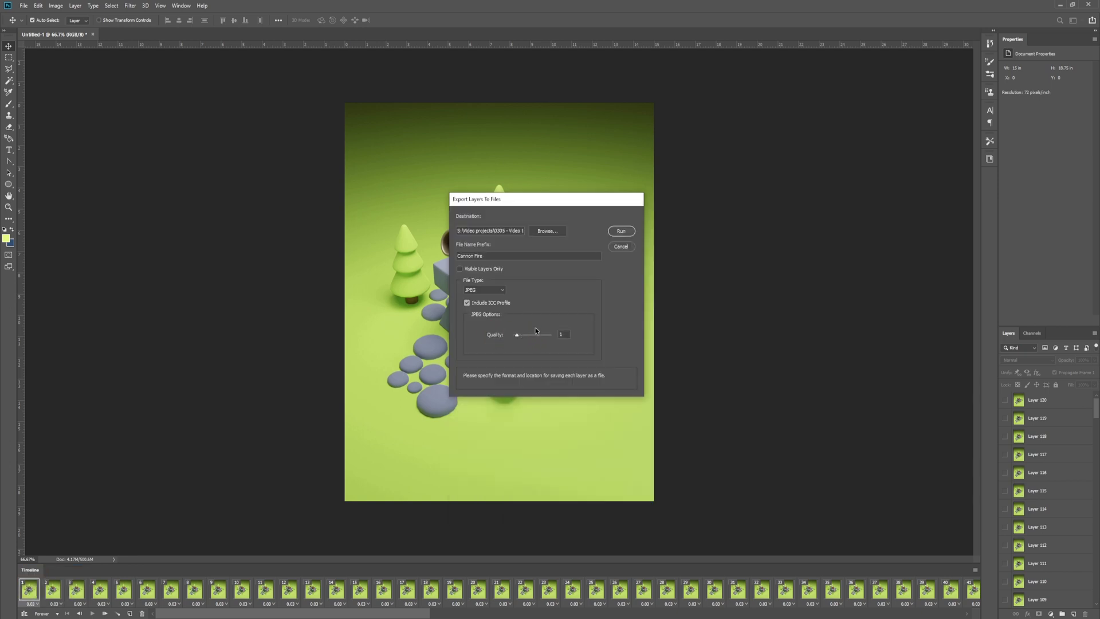
left_click(622, 231)
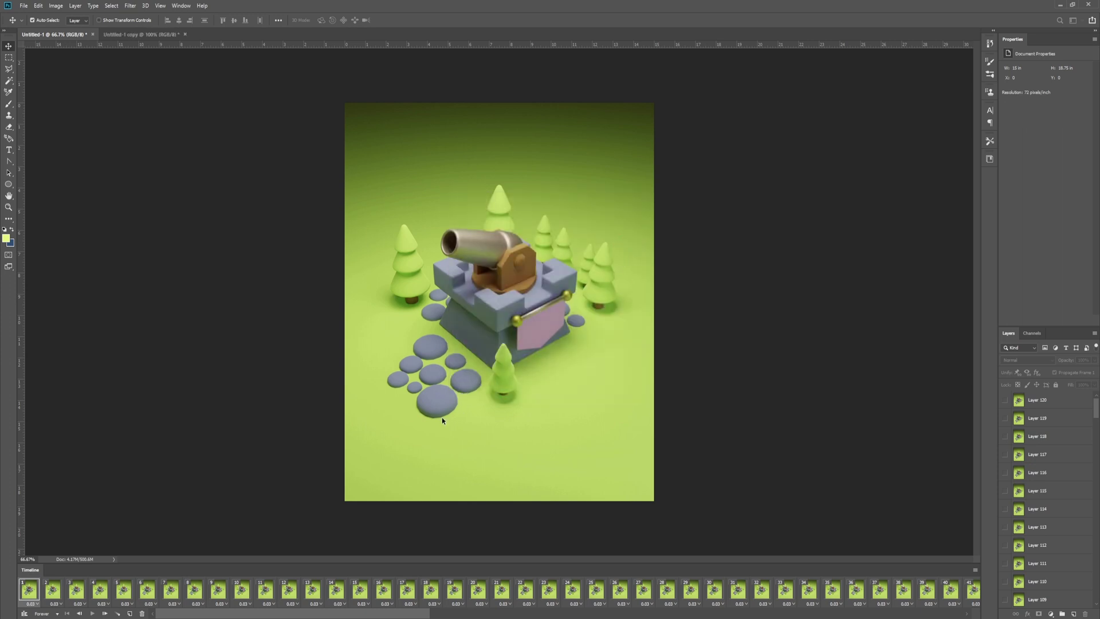
key("alt+Tab")
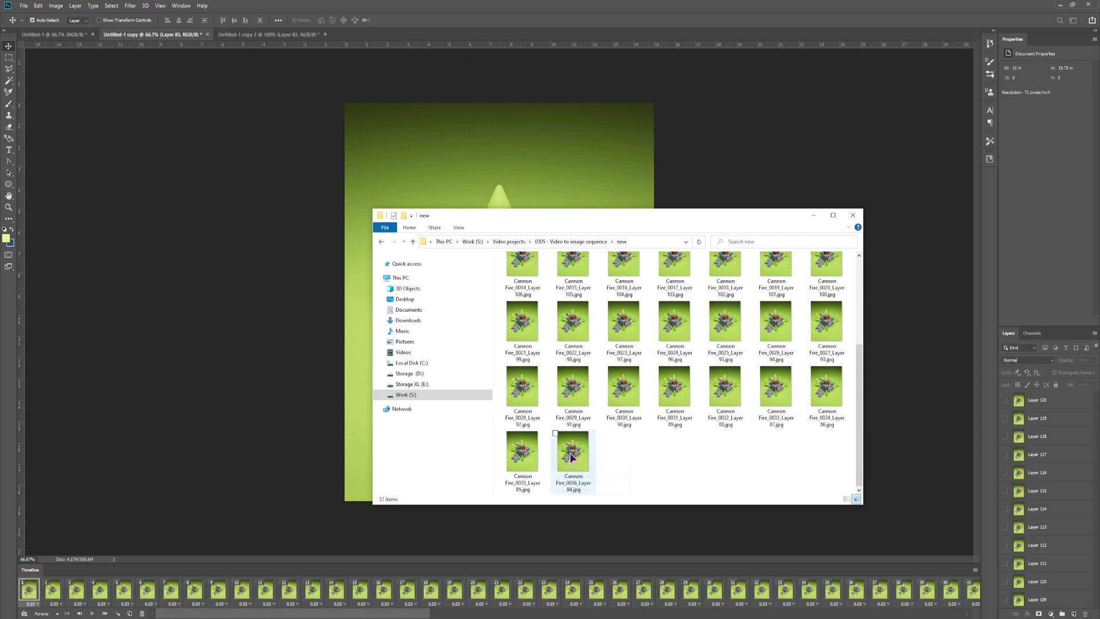
Check the size of an older frame in old example > PS export.
key("alt+Left")
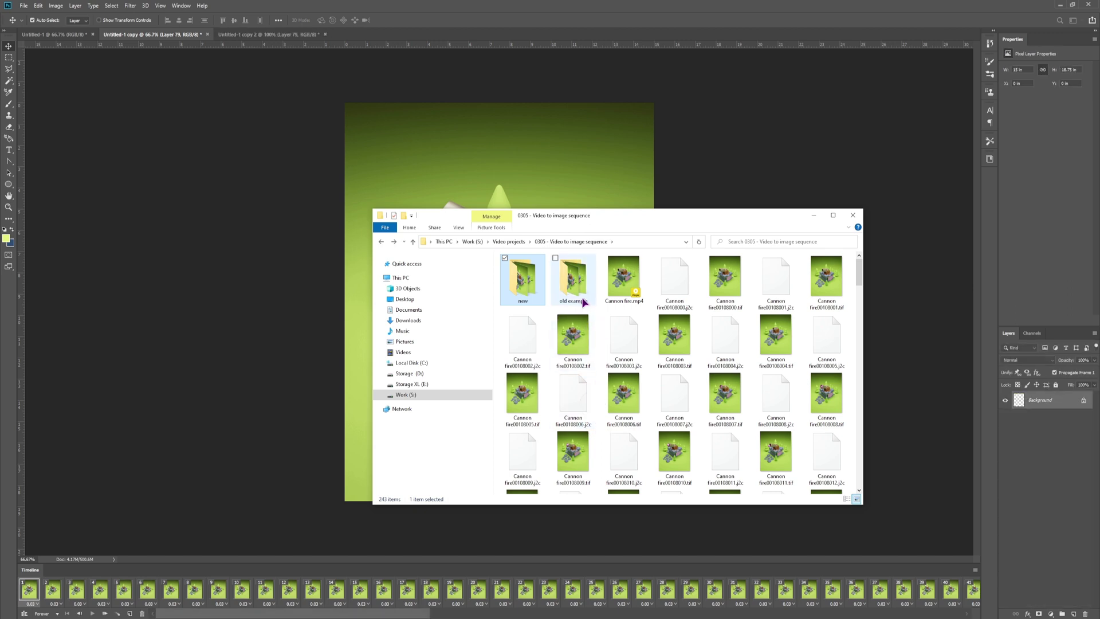
double_click(573, 281)
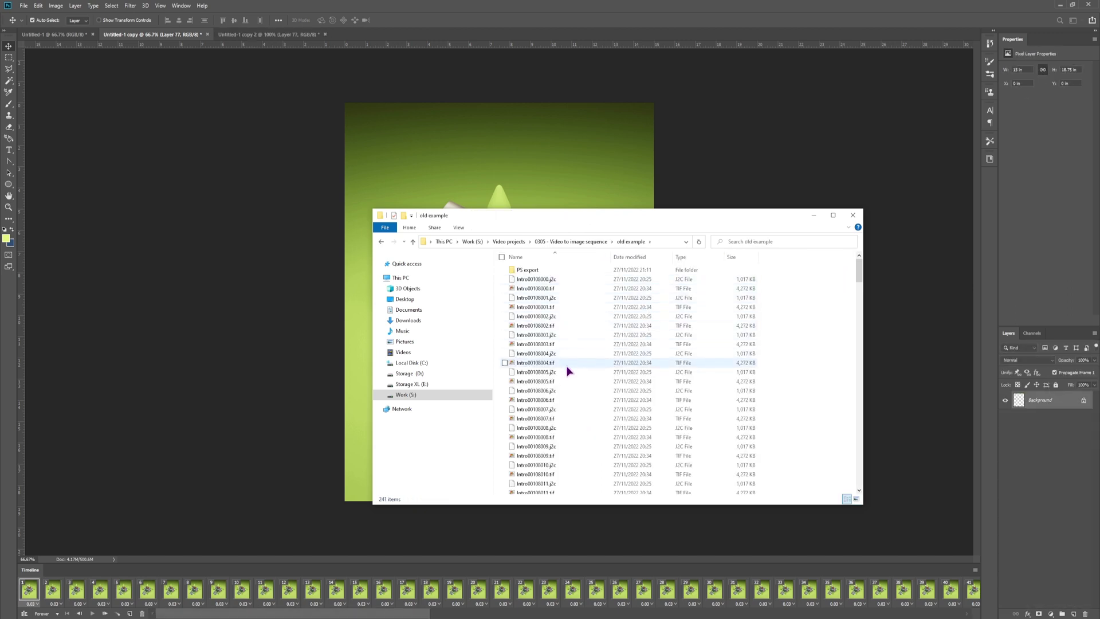
left_click(542, 270)
double_click(542, 271)
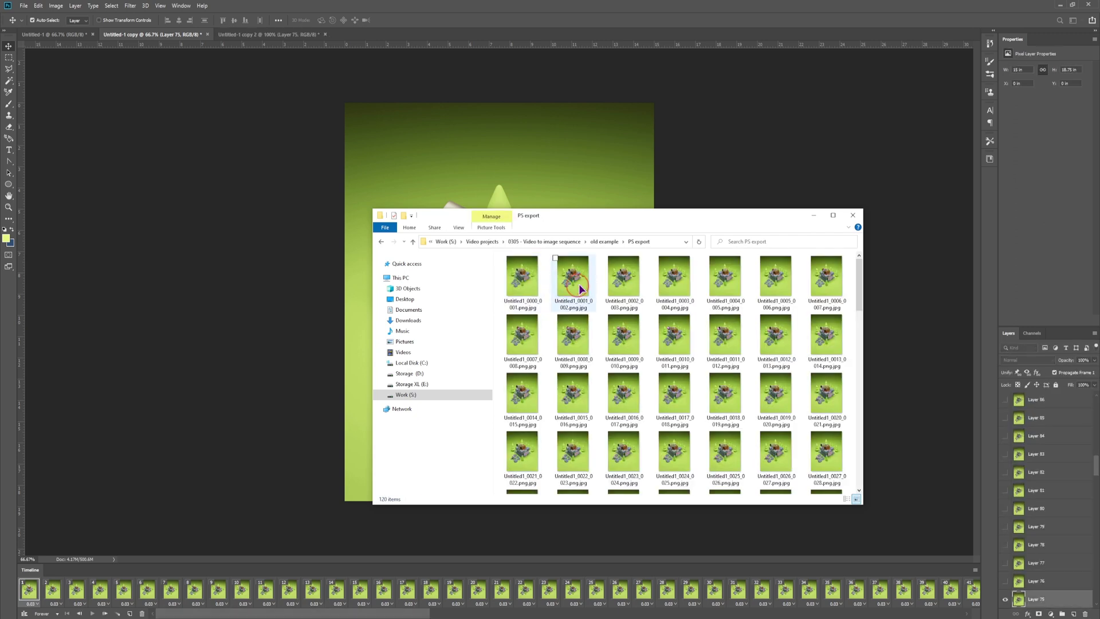
left_click(523, 277)
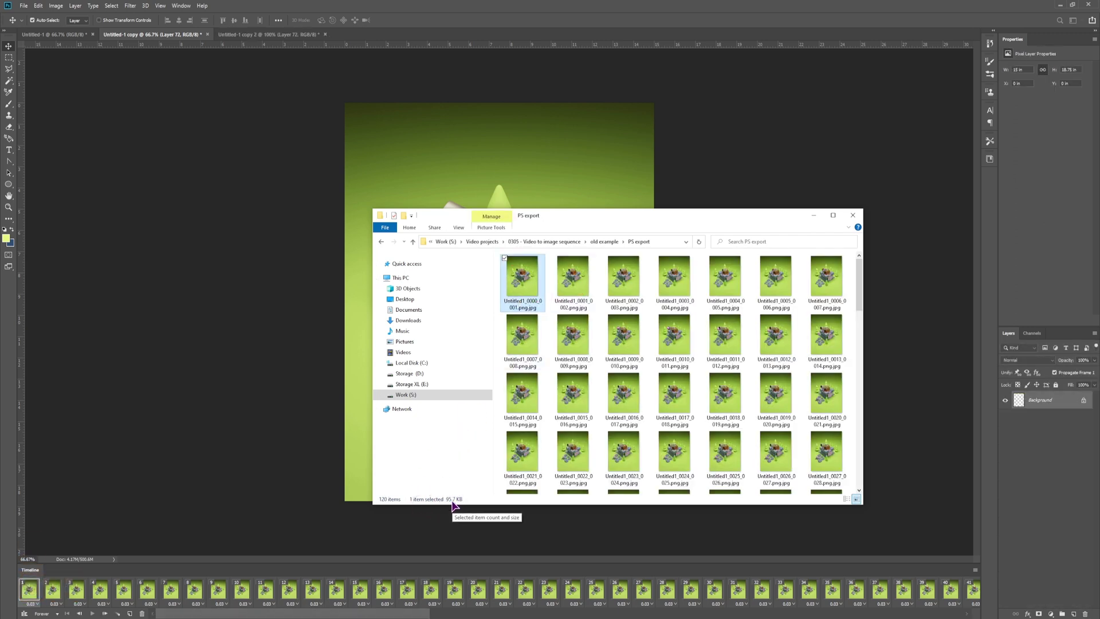
Return to the new folder and check the first Cannon Fire JPG's size.
key("BackSpace")
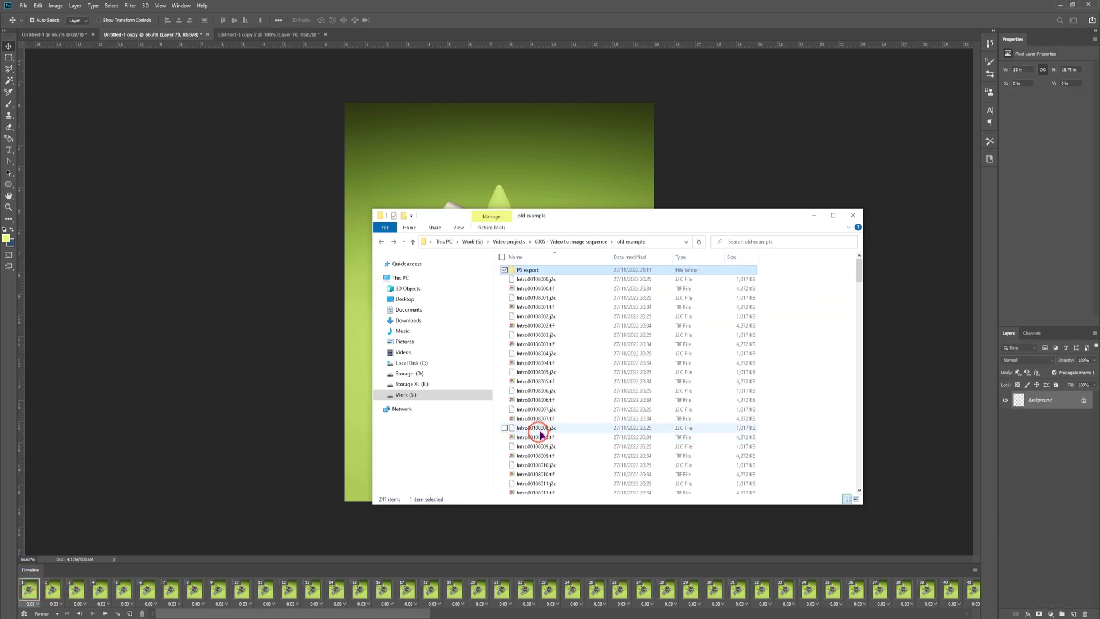
double_click(531, 285)
left_click(527, 285)
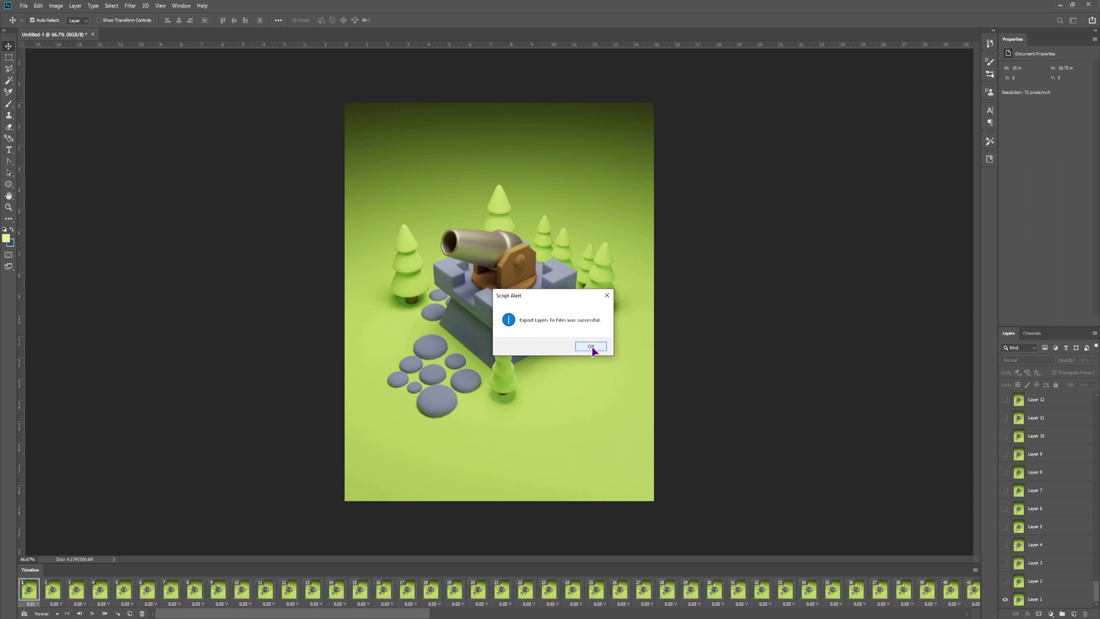
Dismiss Photoshop's export alert and review the Brave results for 'convert j2c to png batch free'.
left_click(591, 346)
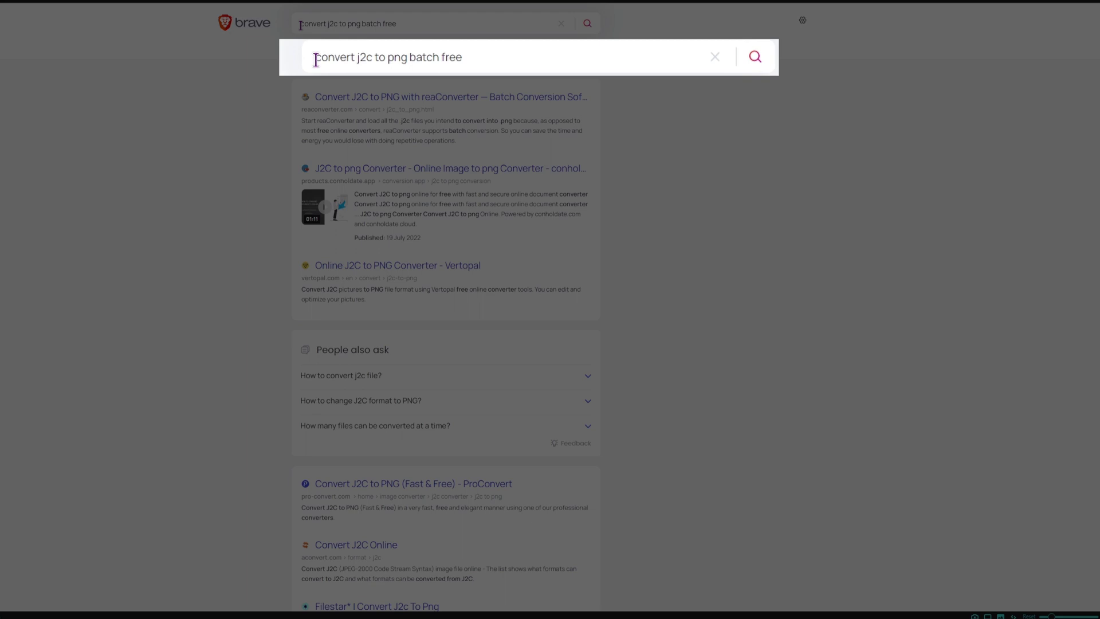
left_click_drag(300, 23, 345, 24)
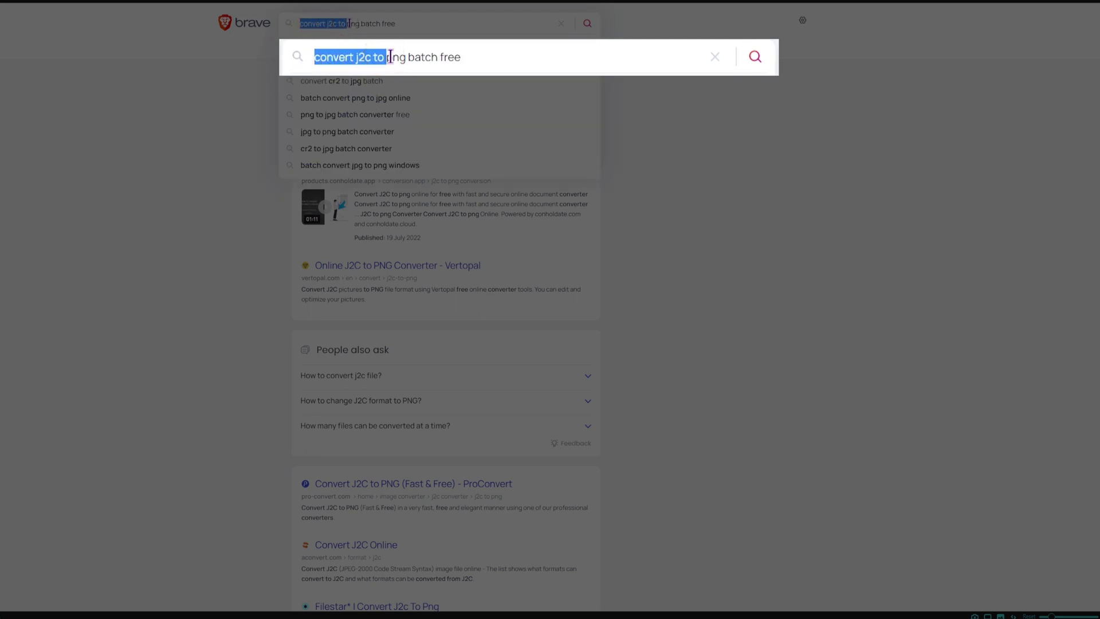
left_click(430, 103)
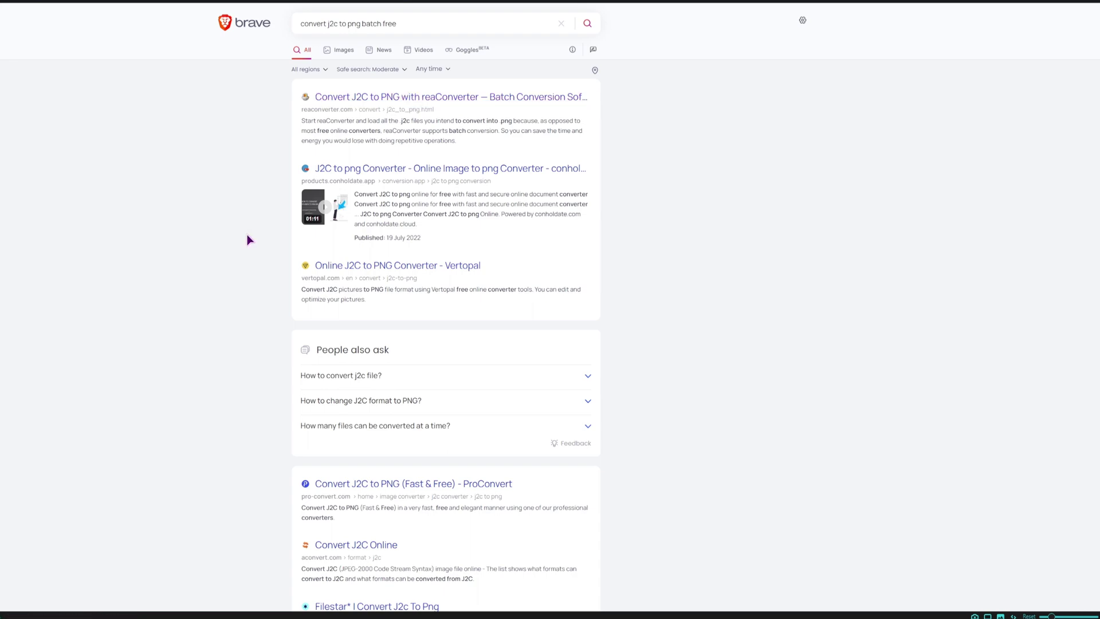
scroll(249, 240, "down", 6)
scroll(248, 240, "up", 6)
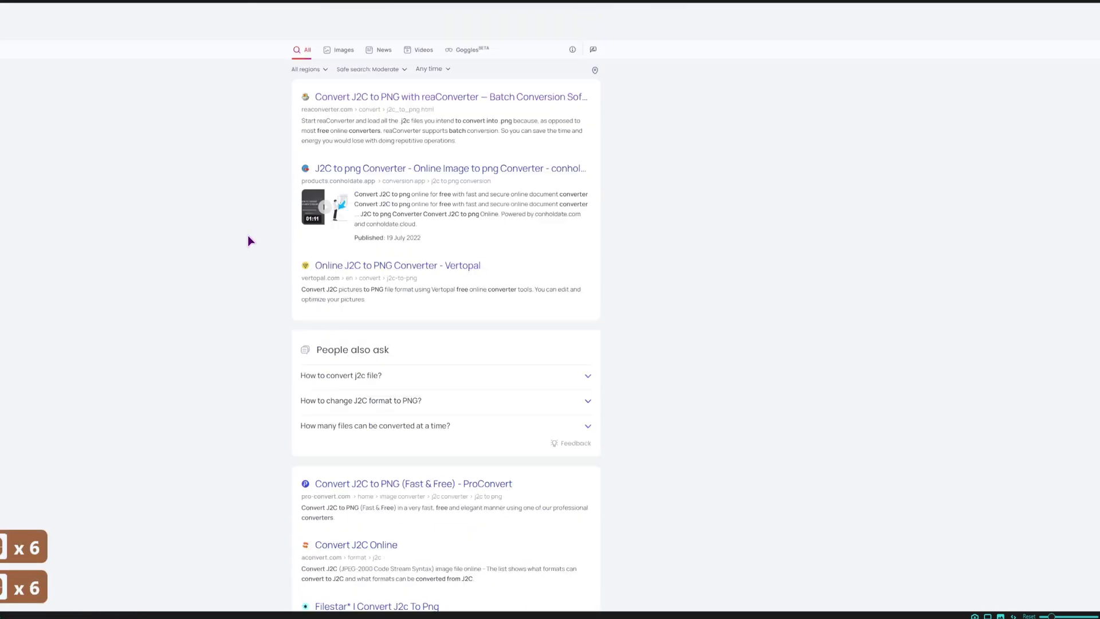
Go from reaConverter's J2C to PNG page to the Downloads page's Detailed Comparison of editions.
left_click(364, 101)
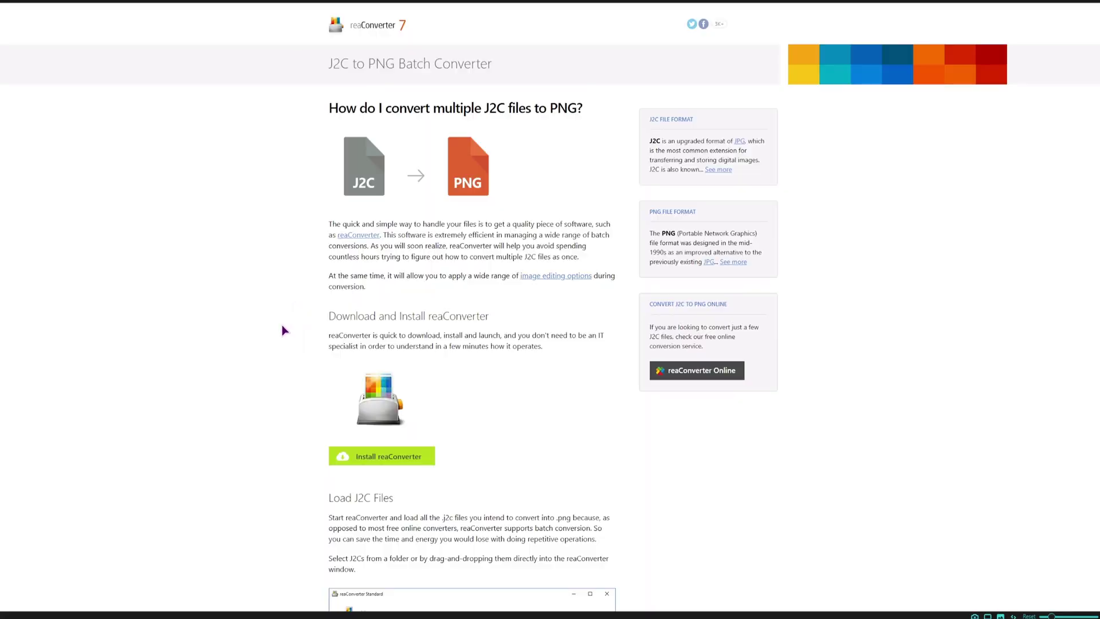
scroll(283, 331, "down", 20)
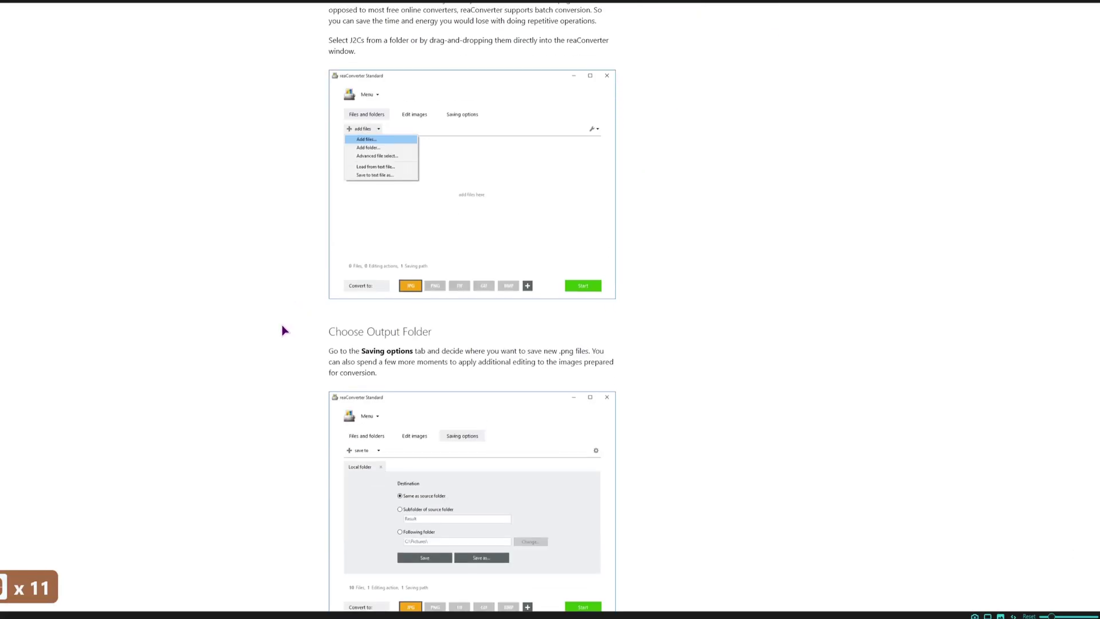
scroll(275, 341, "down", 1)
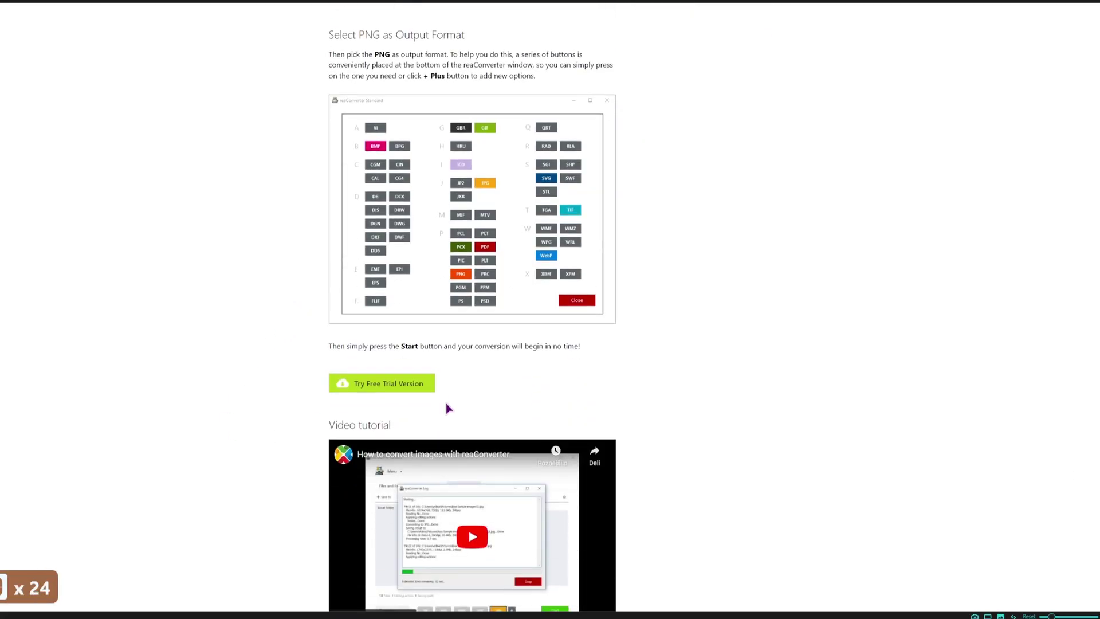
scroll(294, 417, "down", 12)
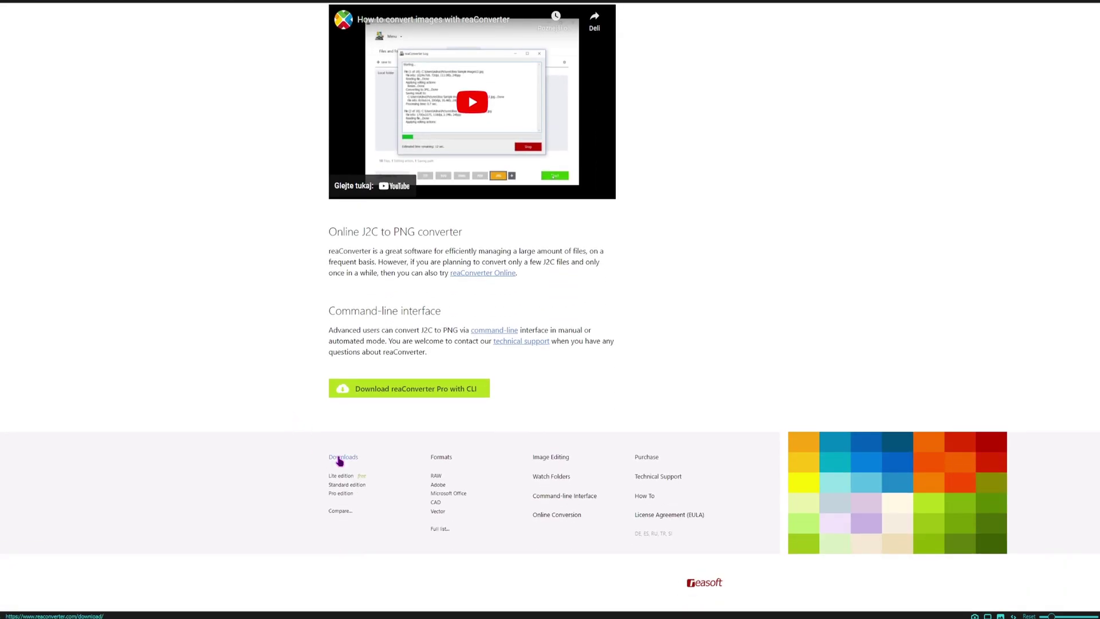
left_click(339, 458)
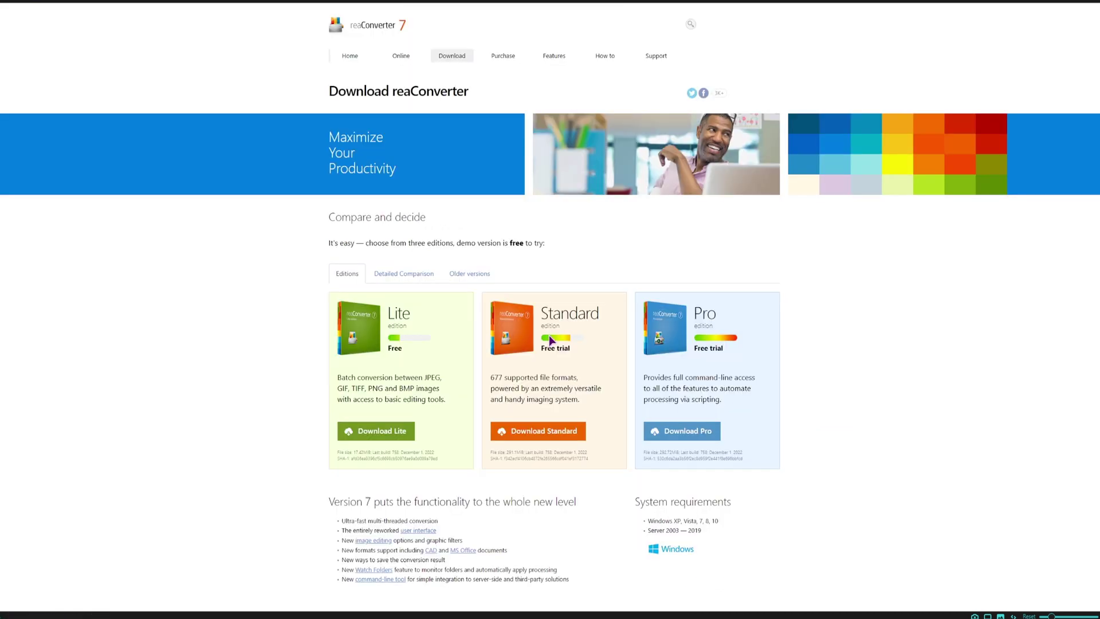
left_click(406, 275)
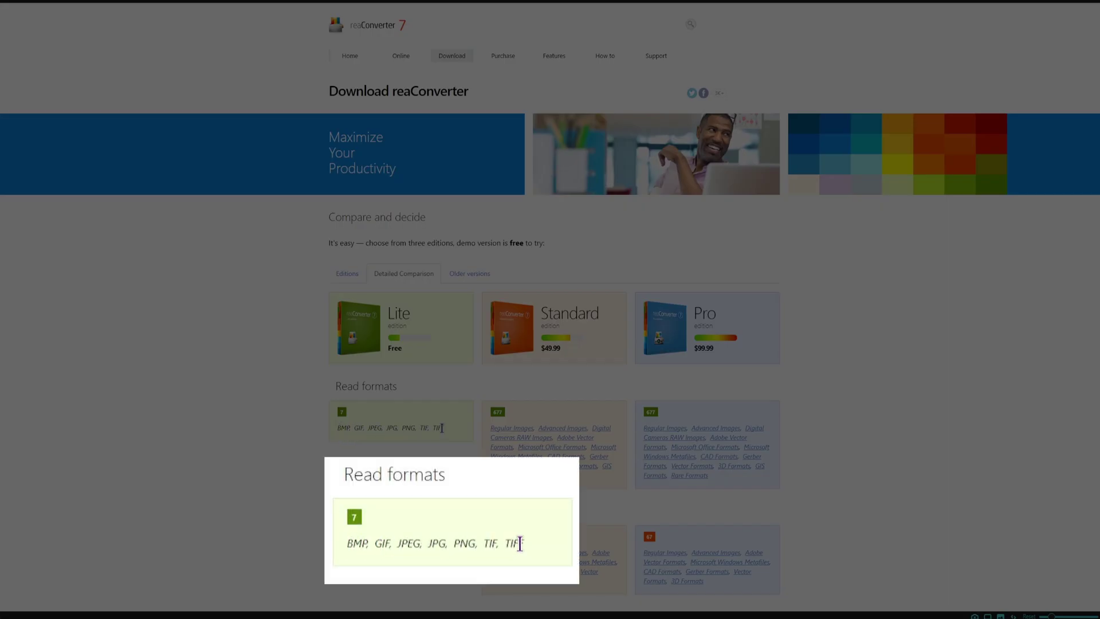
Check the Lite edition's read formats, confirming TIF and TIFF end the list.
left_click_drag(441, 427, 422, 428)
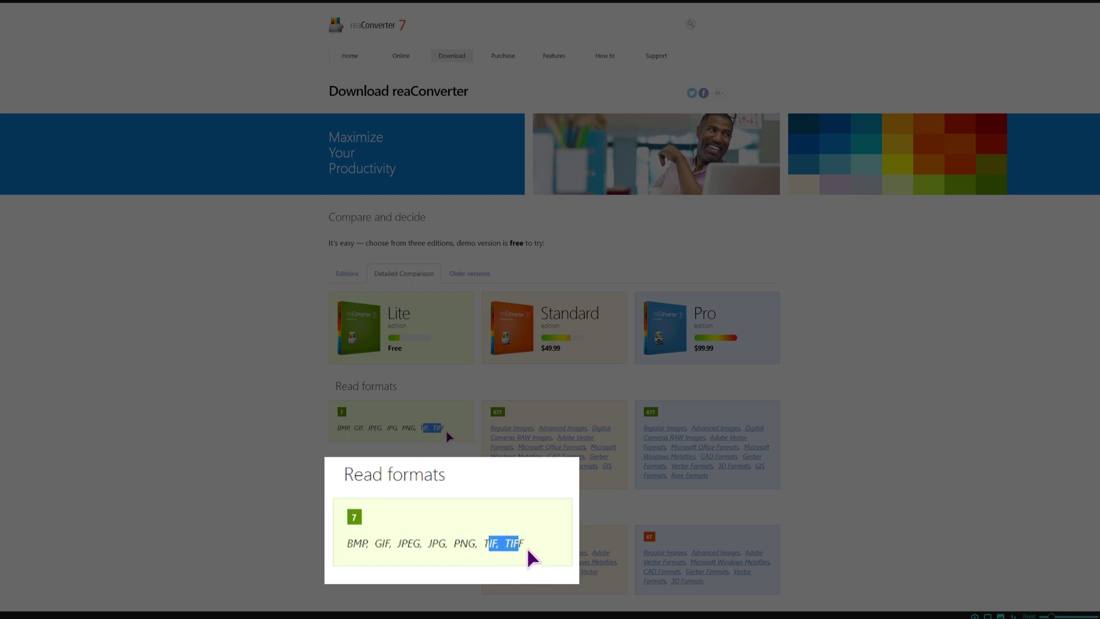
left_click(431, 428)
left_click_drag(441, 428, 412, 431)
left_click(411, 432)
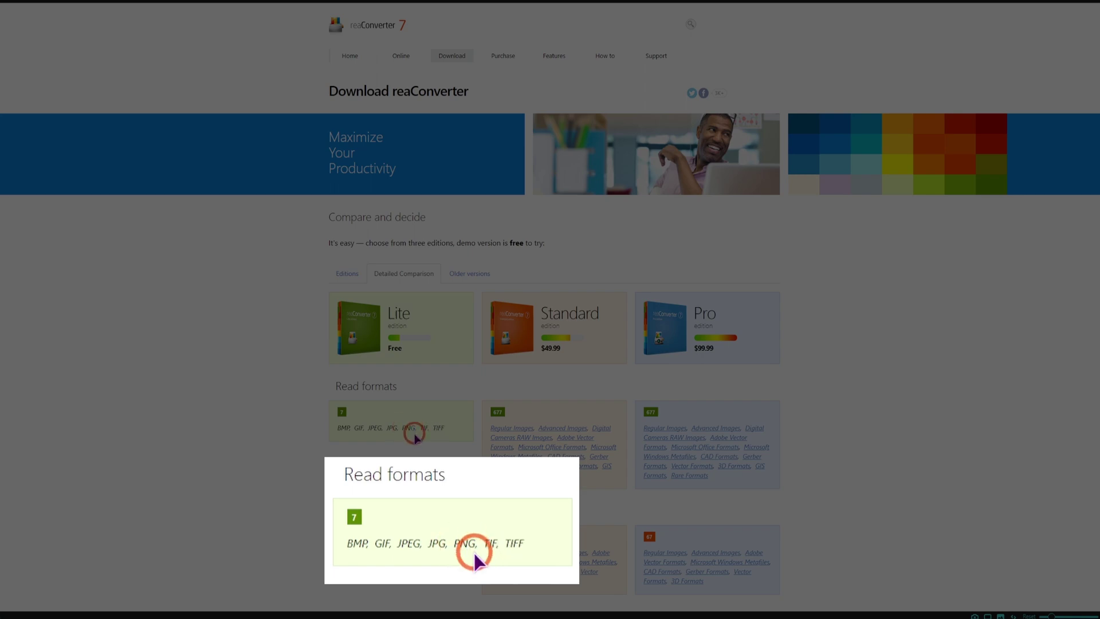